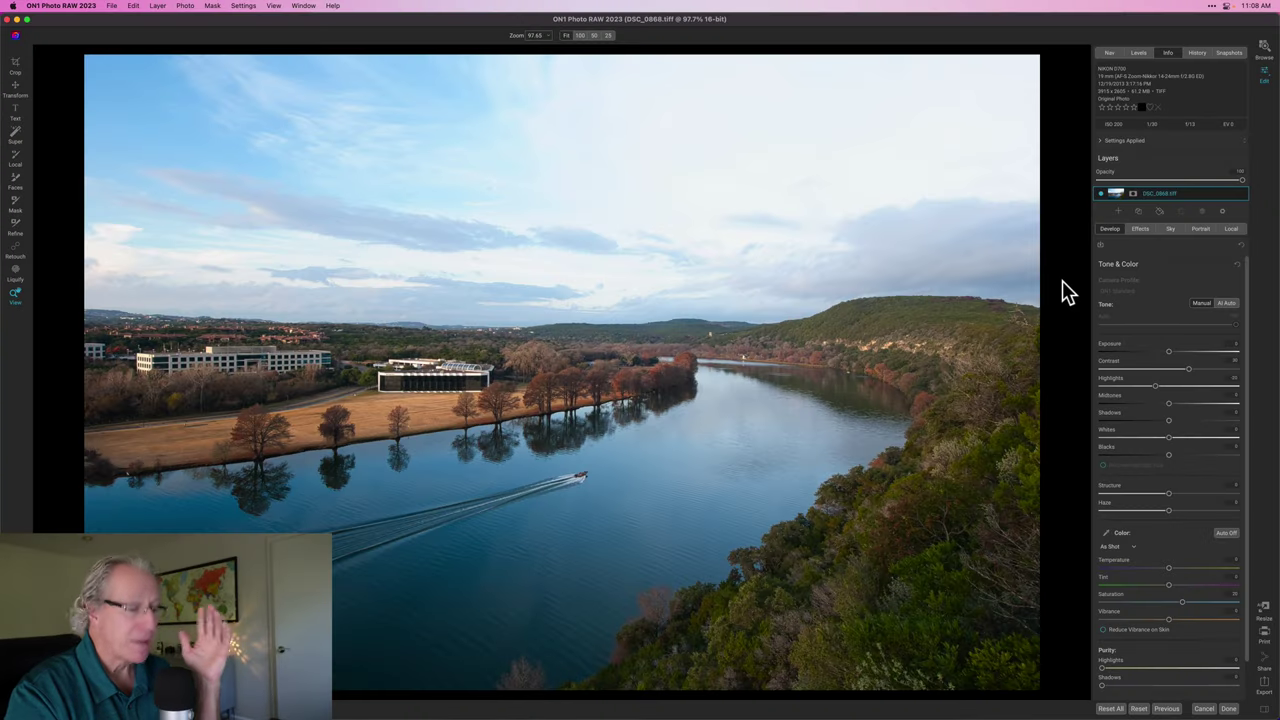
Step: Toggle the preview off and back on to compare the river photo's Tone & Color edits
key(backslash)
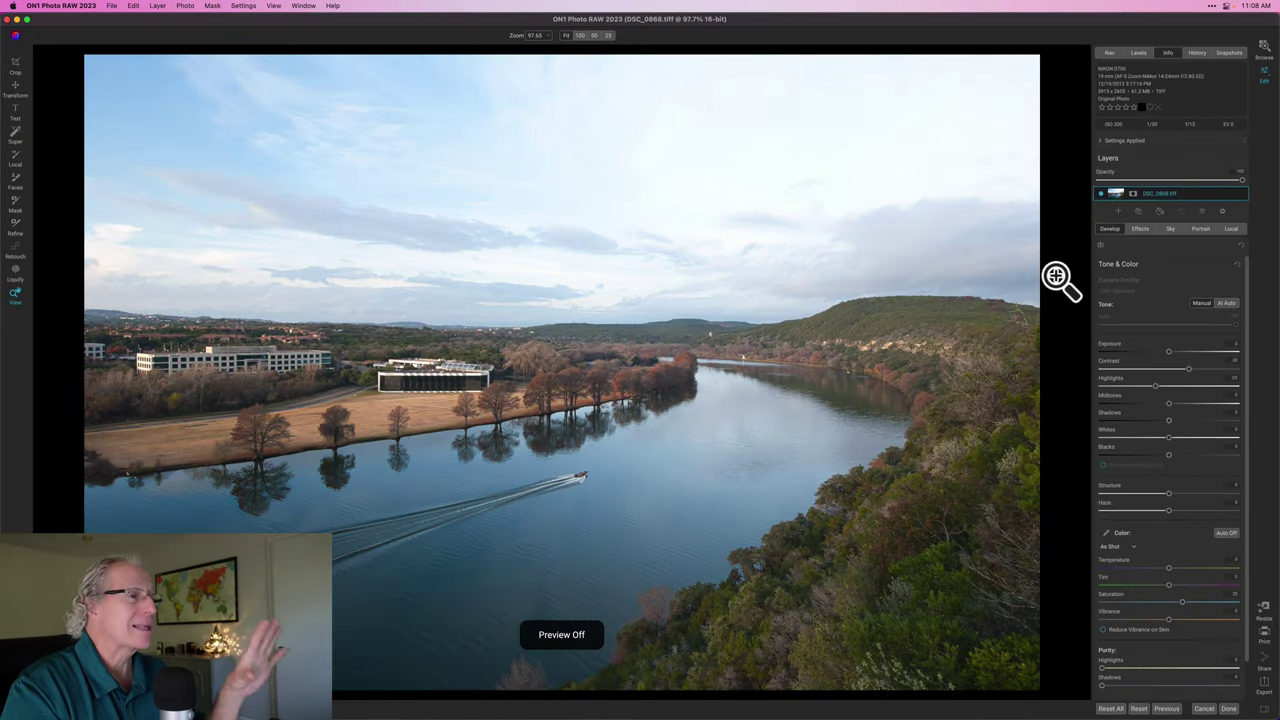
key(backslash)
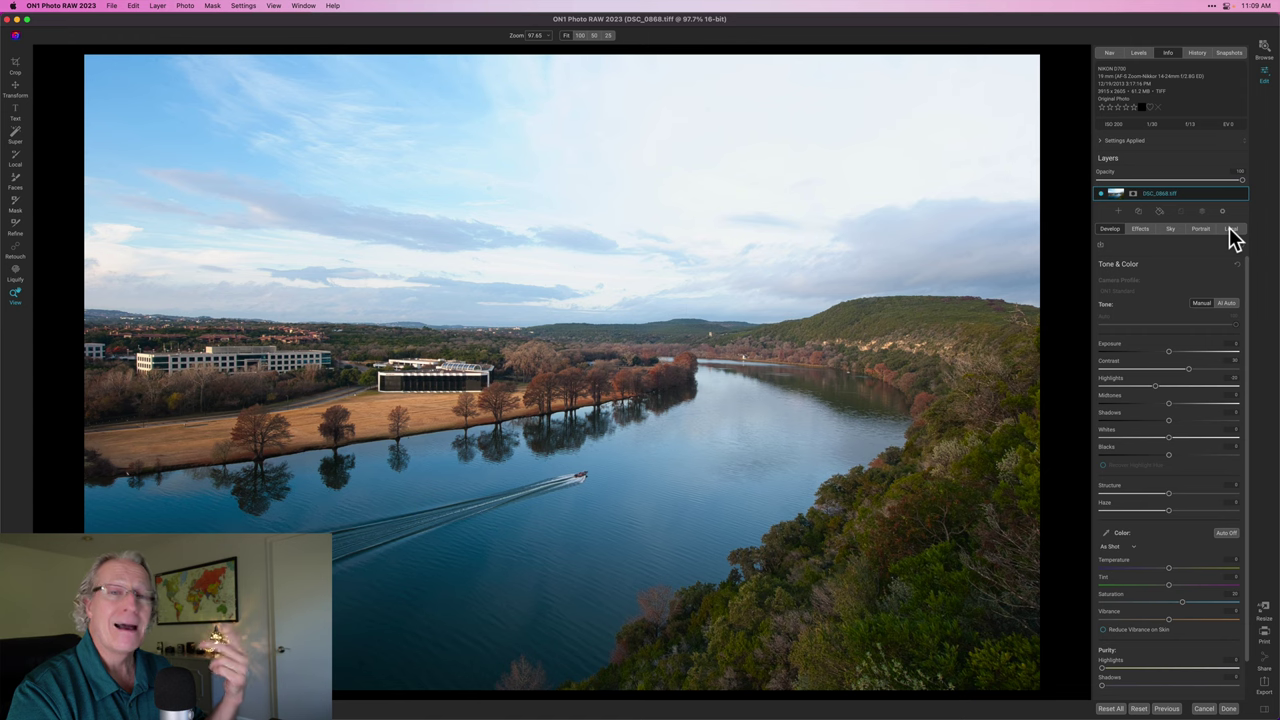
Step: Create a new local Adjustment layer on the river photo from the Local tab
click(1231, 229)
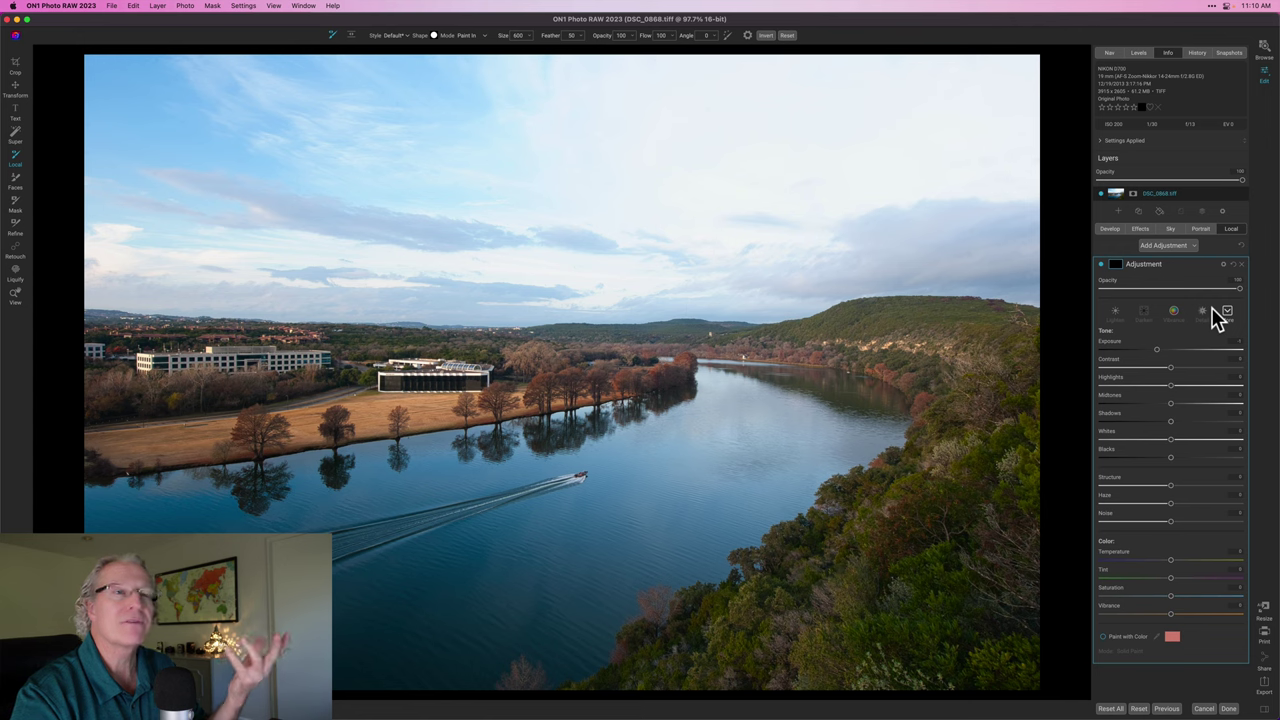
click(1232, 294)
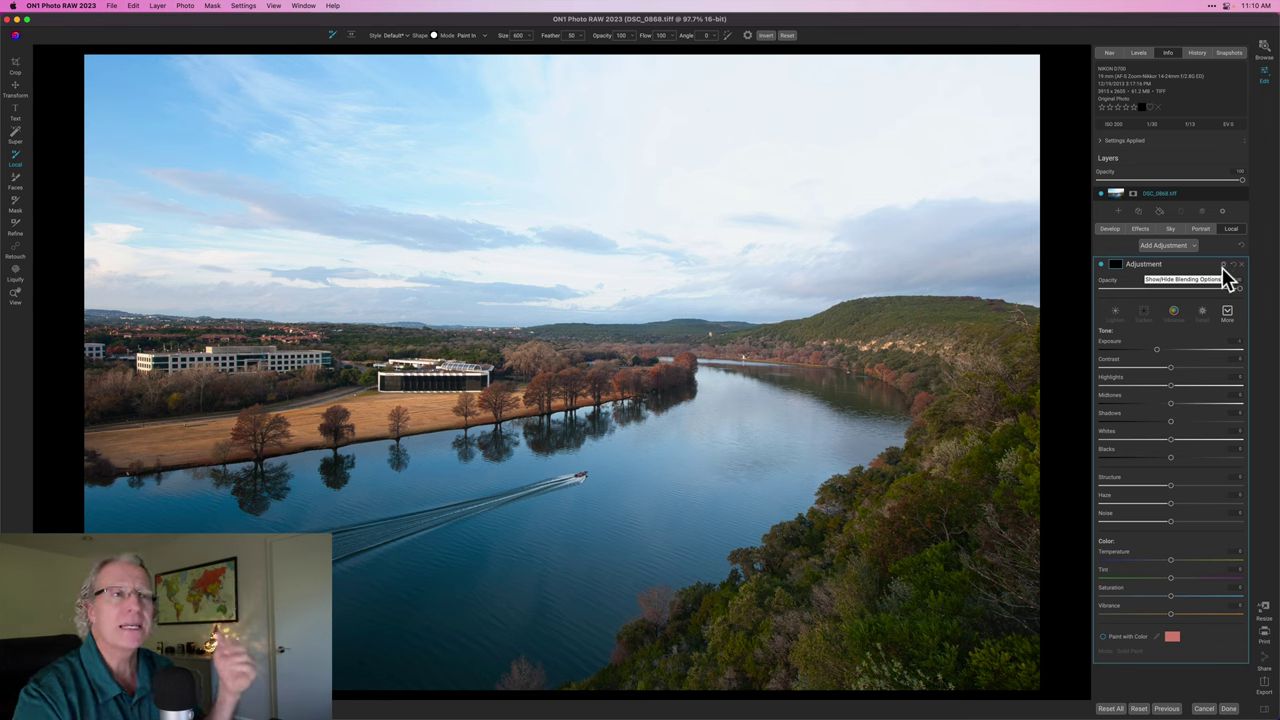
click(1223, 290)
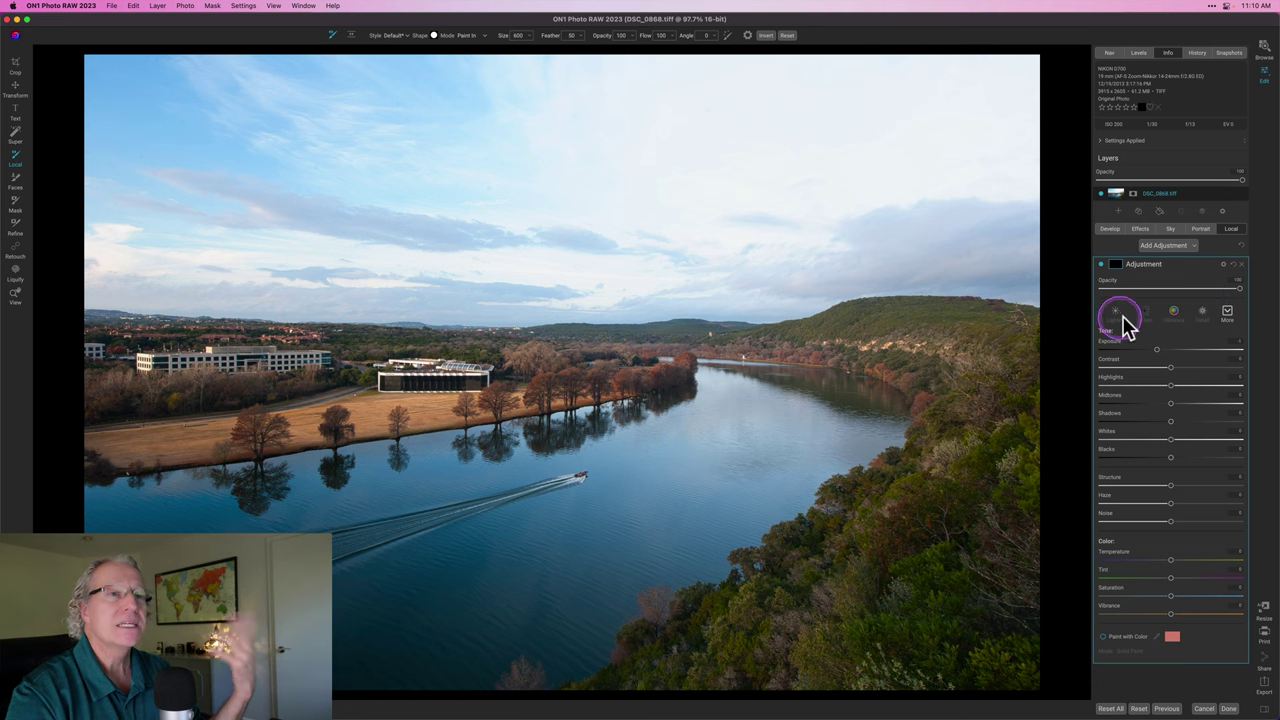
Step: Open and dismiss the Styles list, then reset the layer's Exposure slider to 0
click(1227, 312)
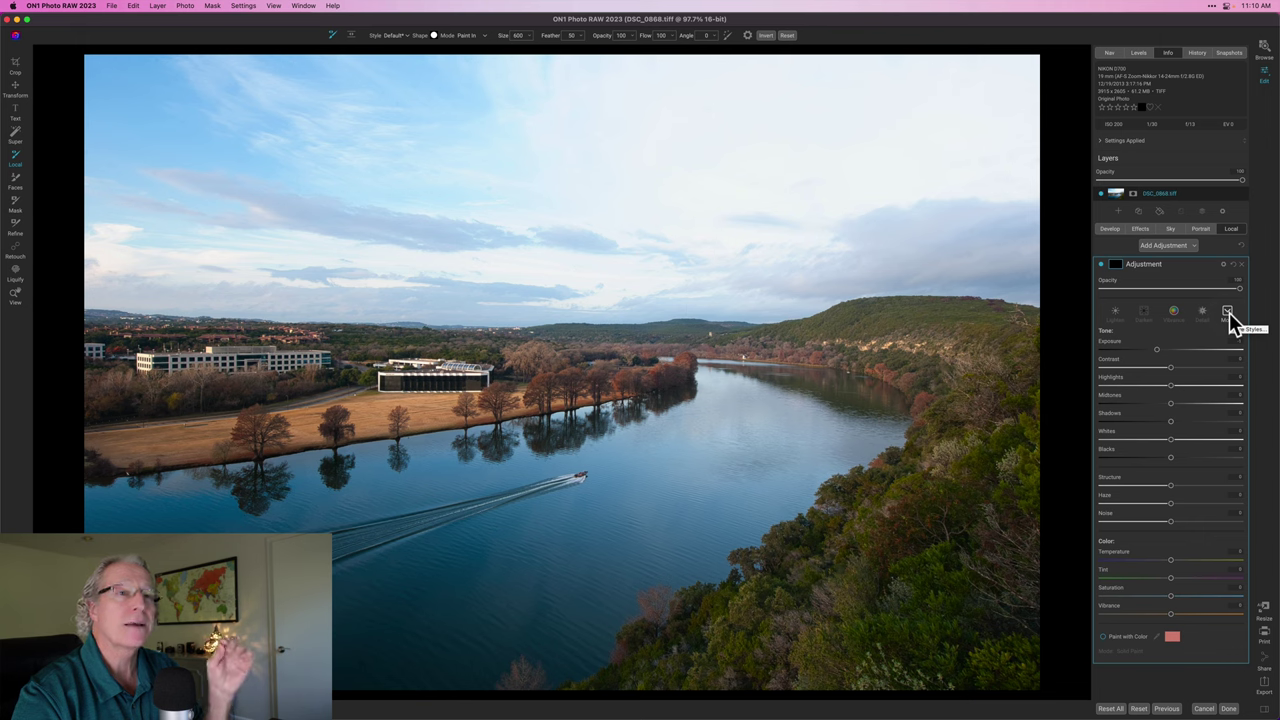
click(1230, 318)
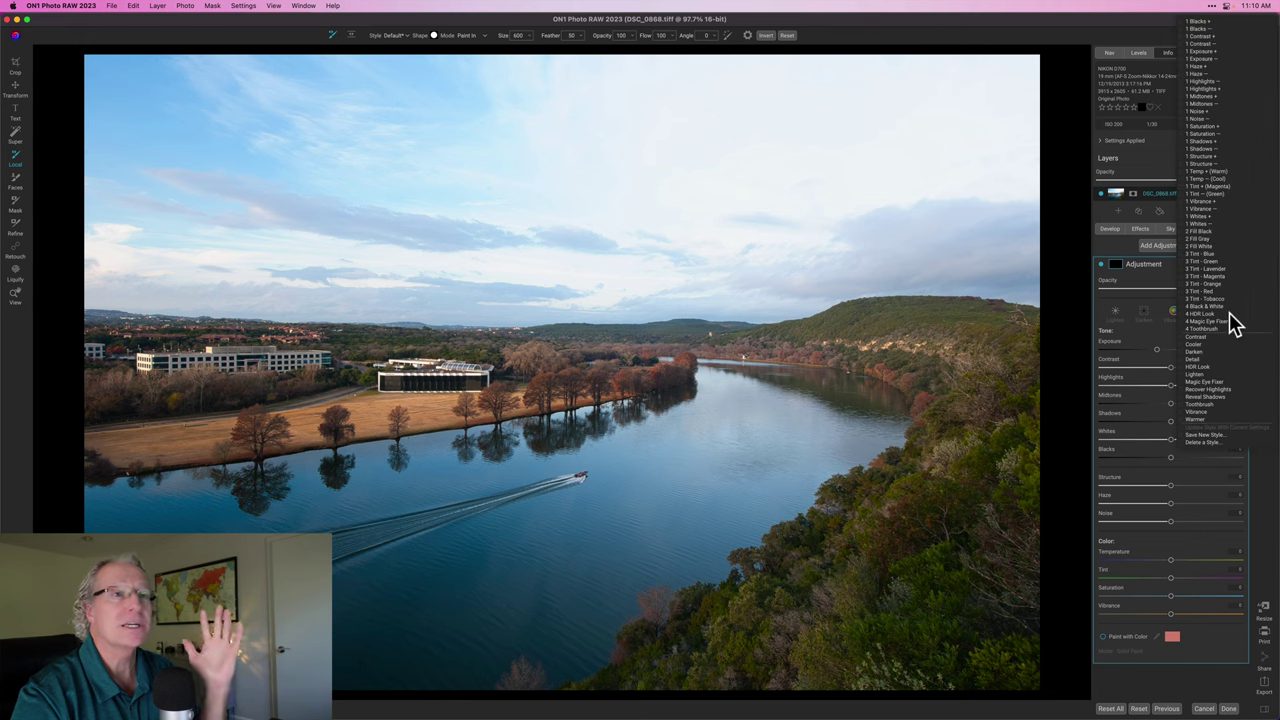
click(1102, 300)
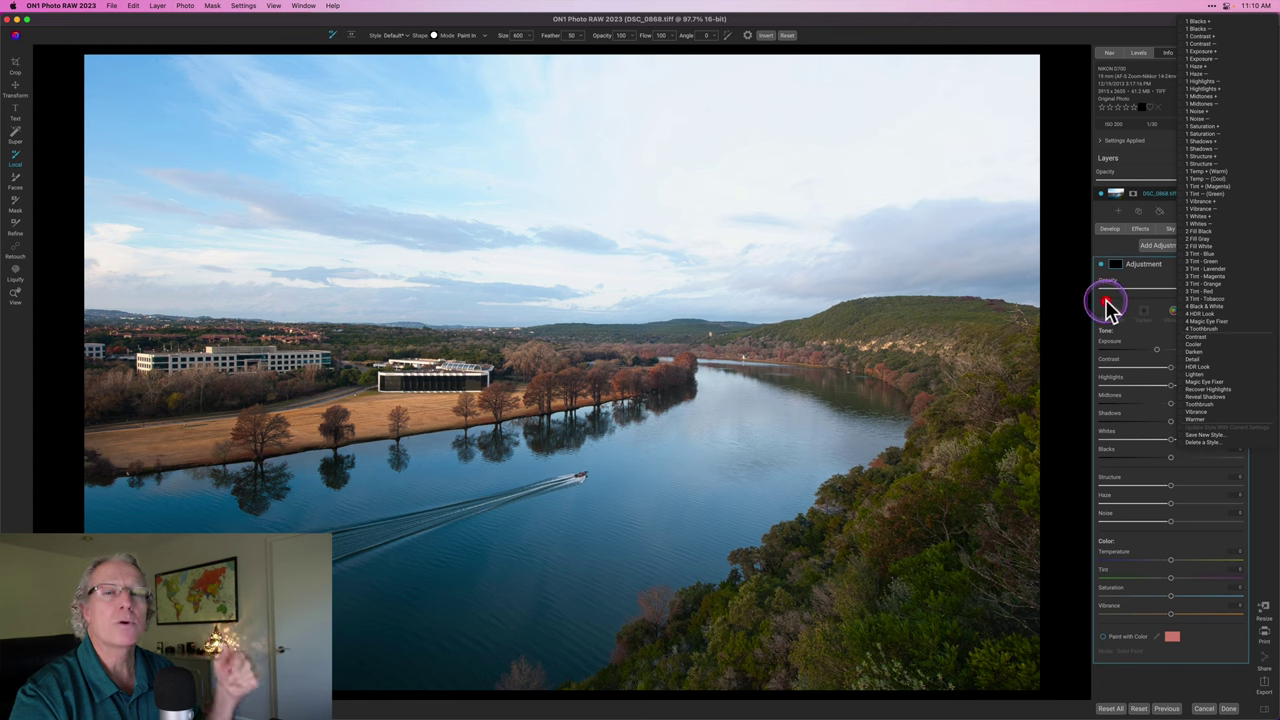
double_click(1170, 349)
click(1161, 401)
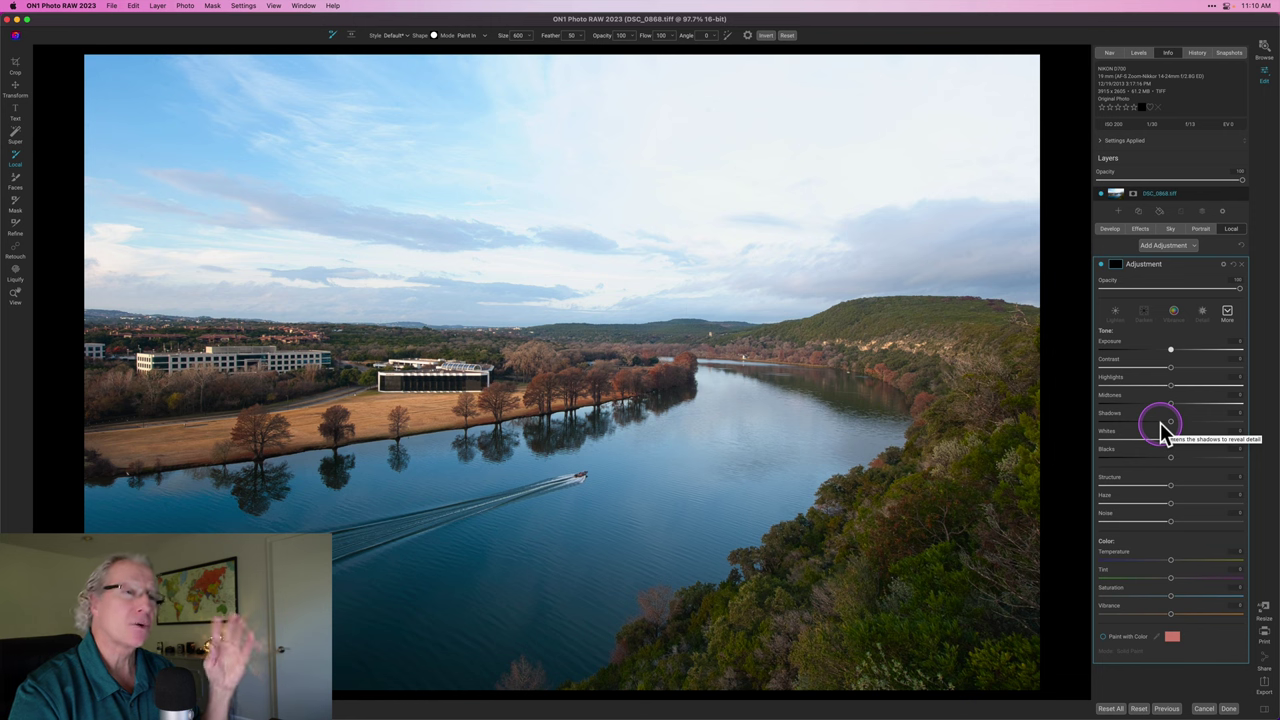
click(1153, 362)
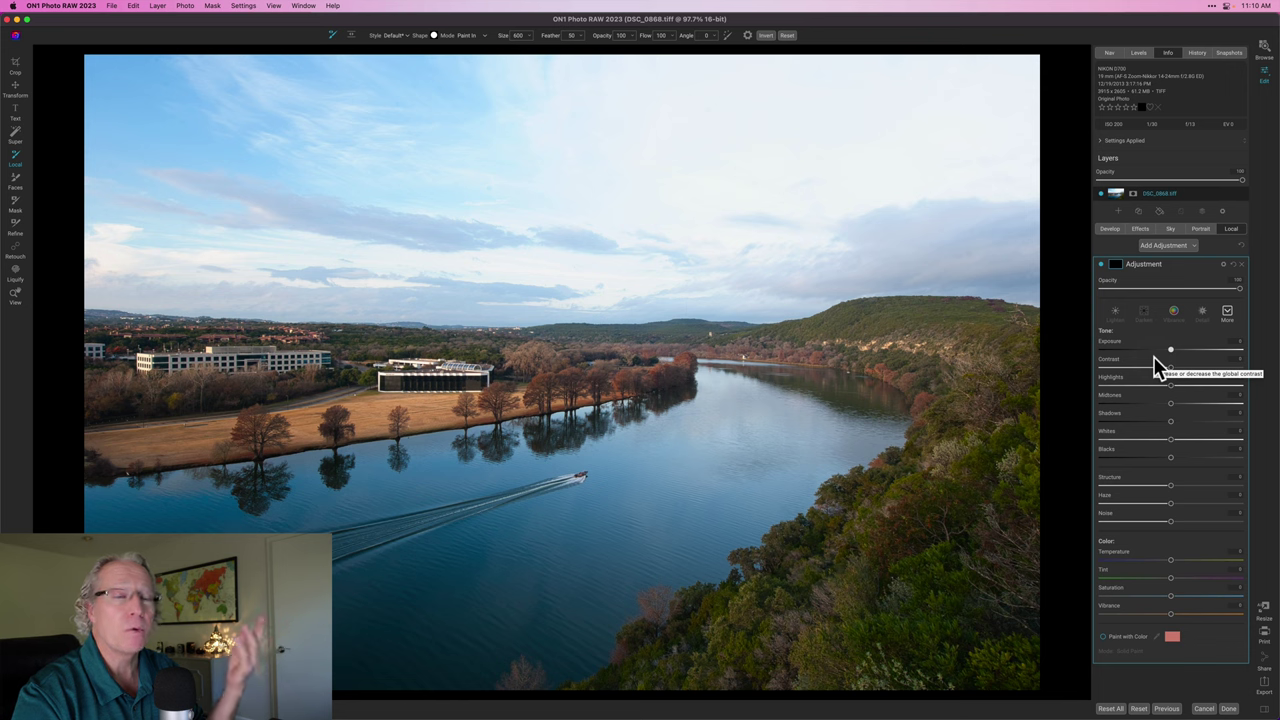
click(1155, 359)
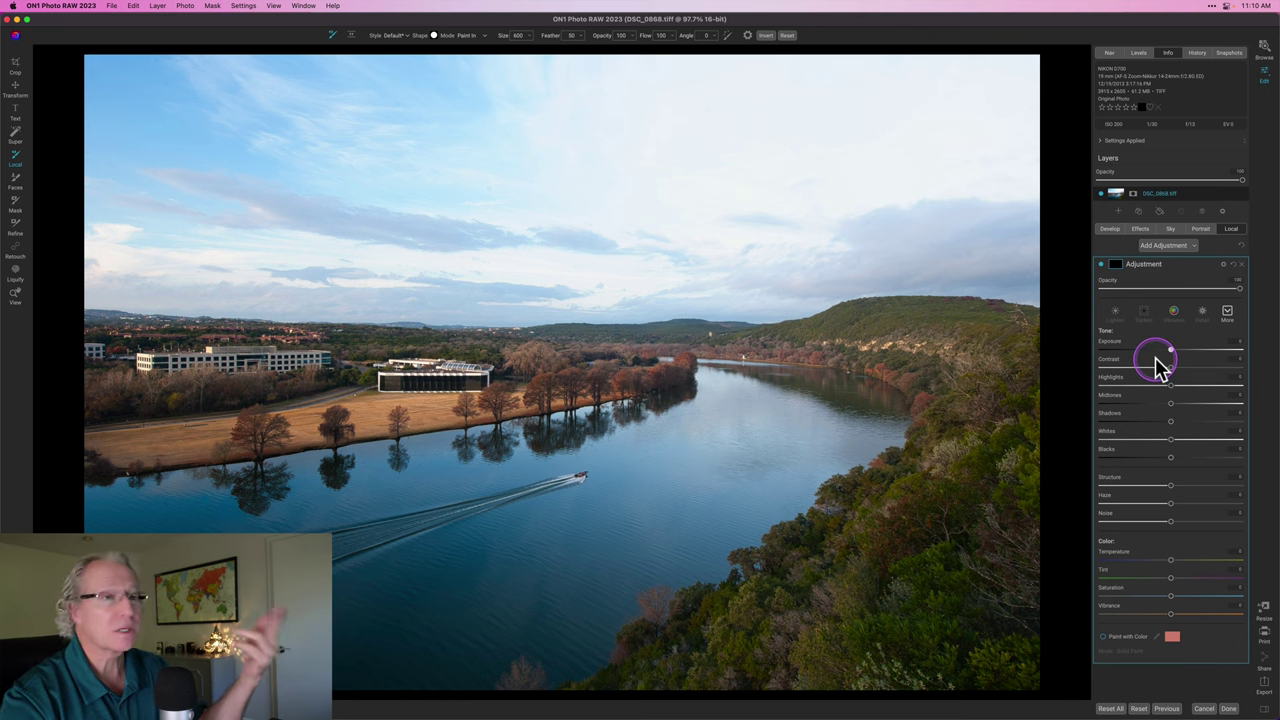
click(1149, 415)
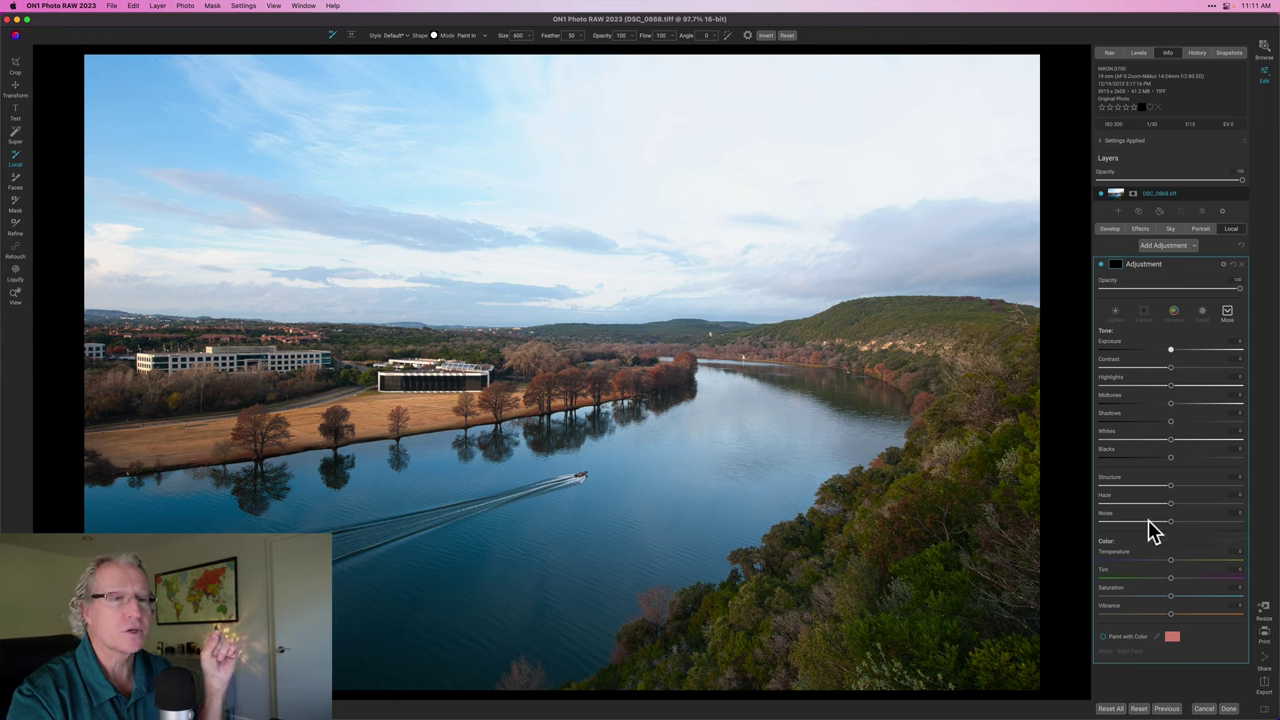
click(1141, 561)
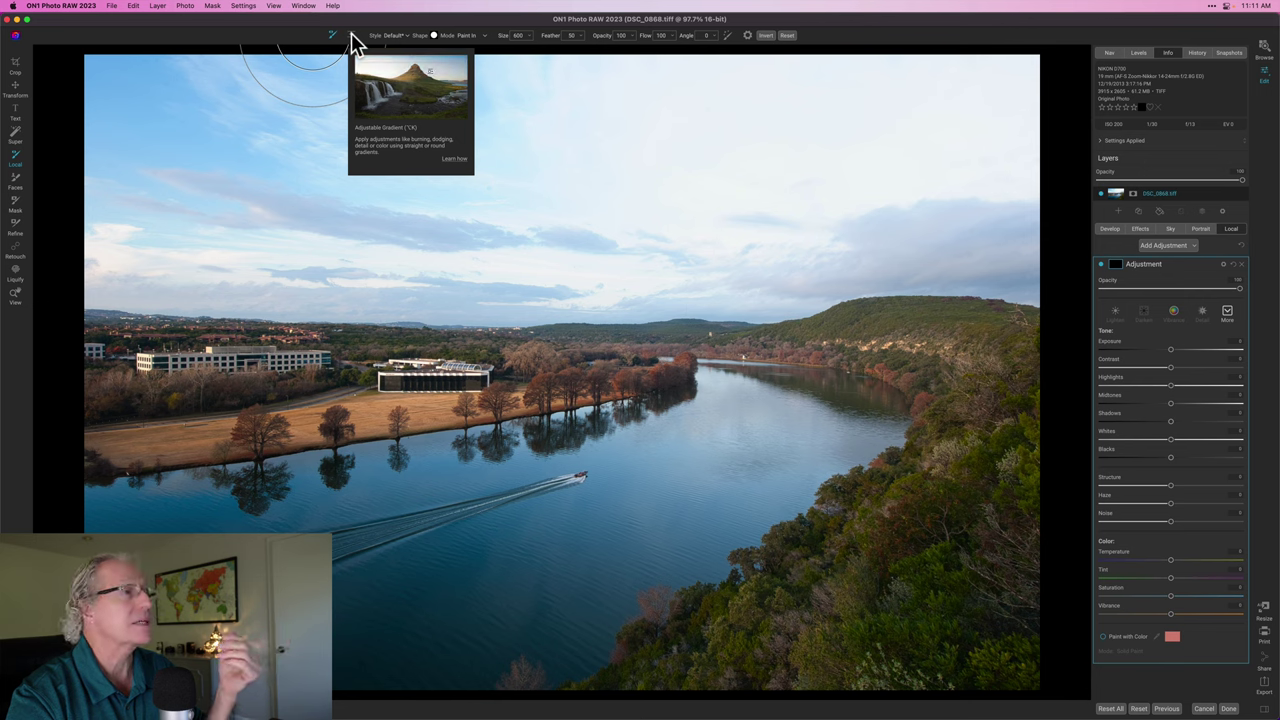
click(465, 44)
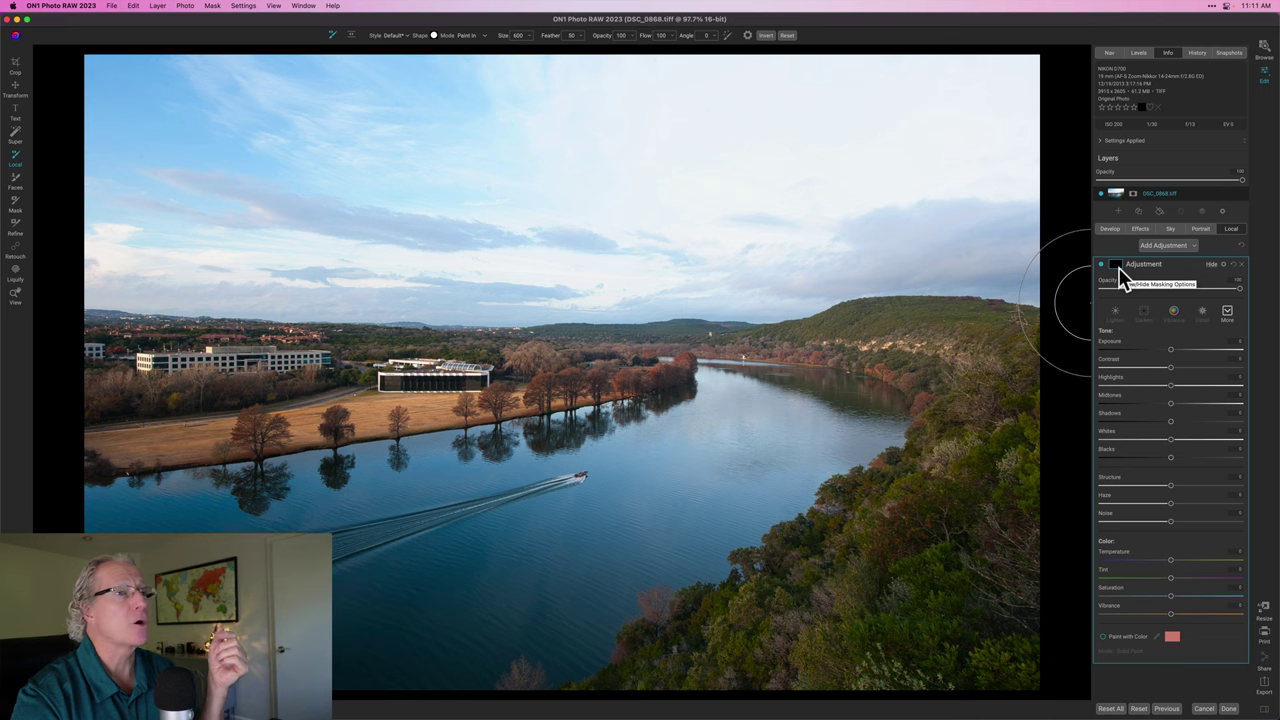
click(350, 37)
Step: Place a diagonal linear gradient across the river, nudge it upward, and change its Exposure
click(443, 42)
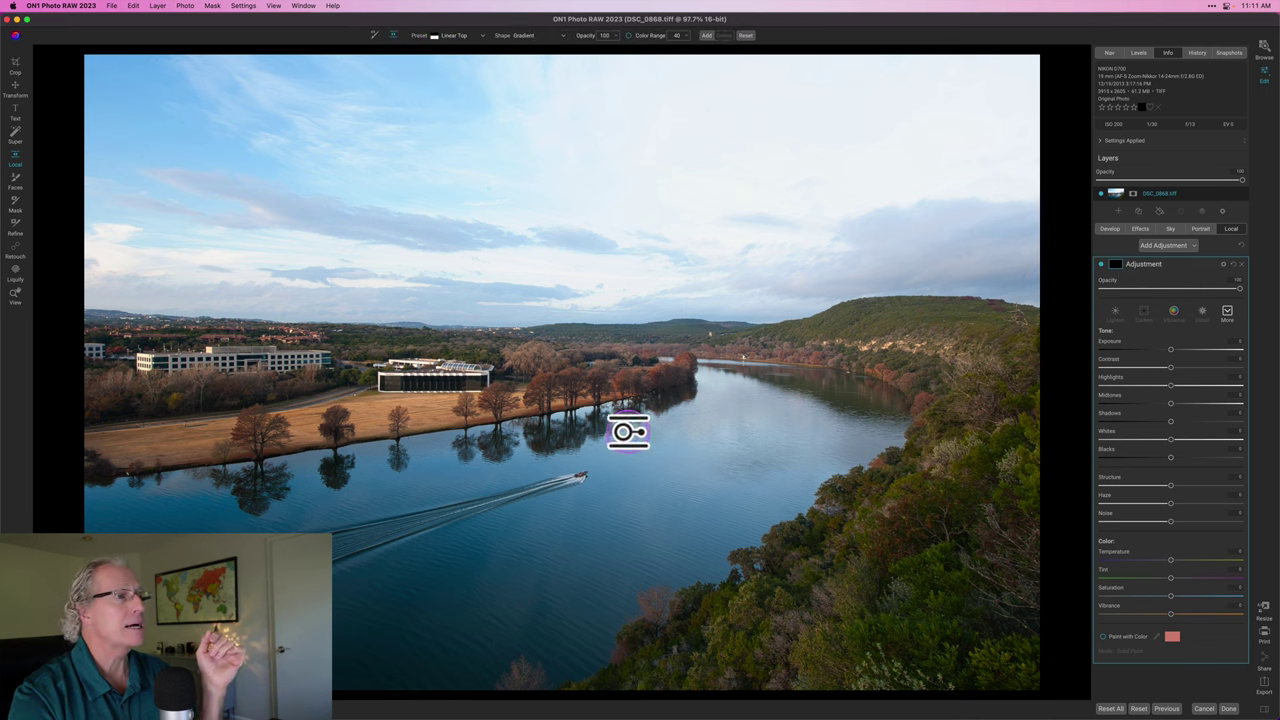
click(612, 403)
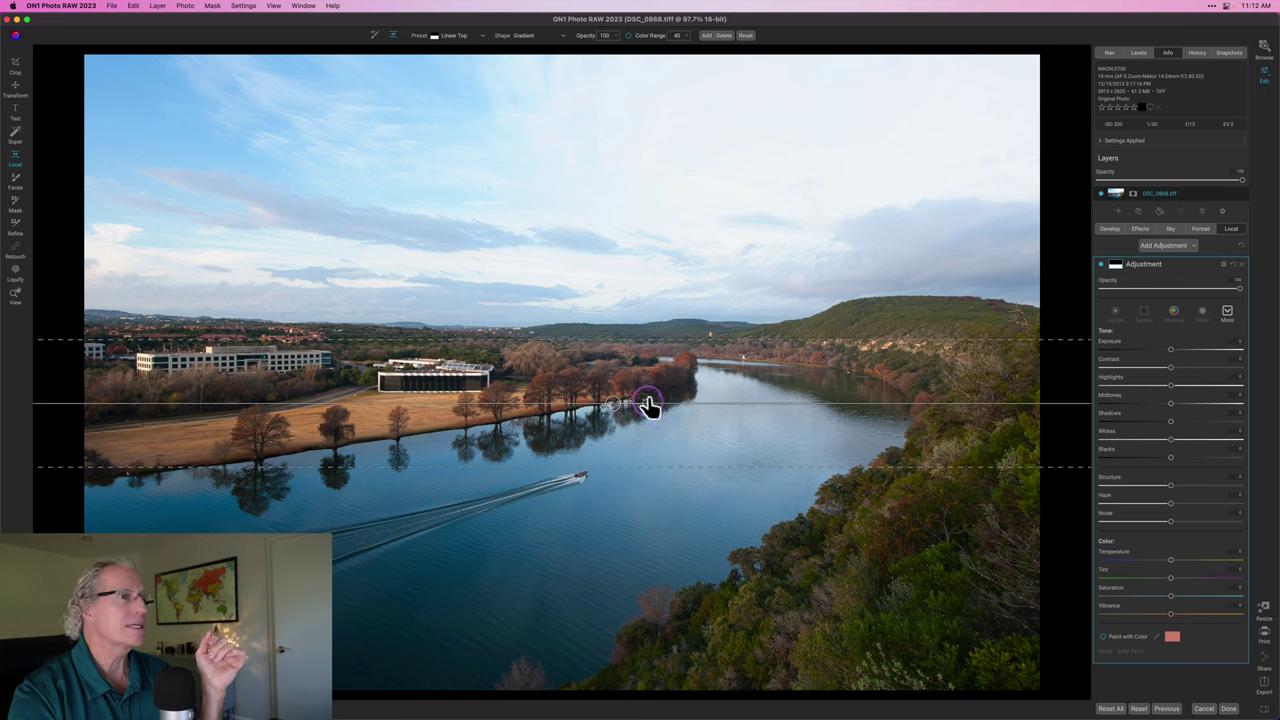
drag(648, 405, 646, 396)
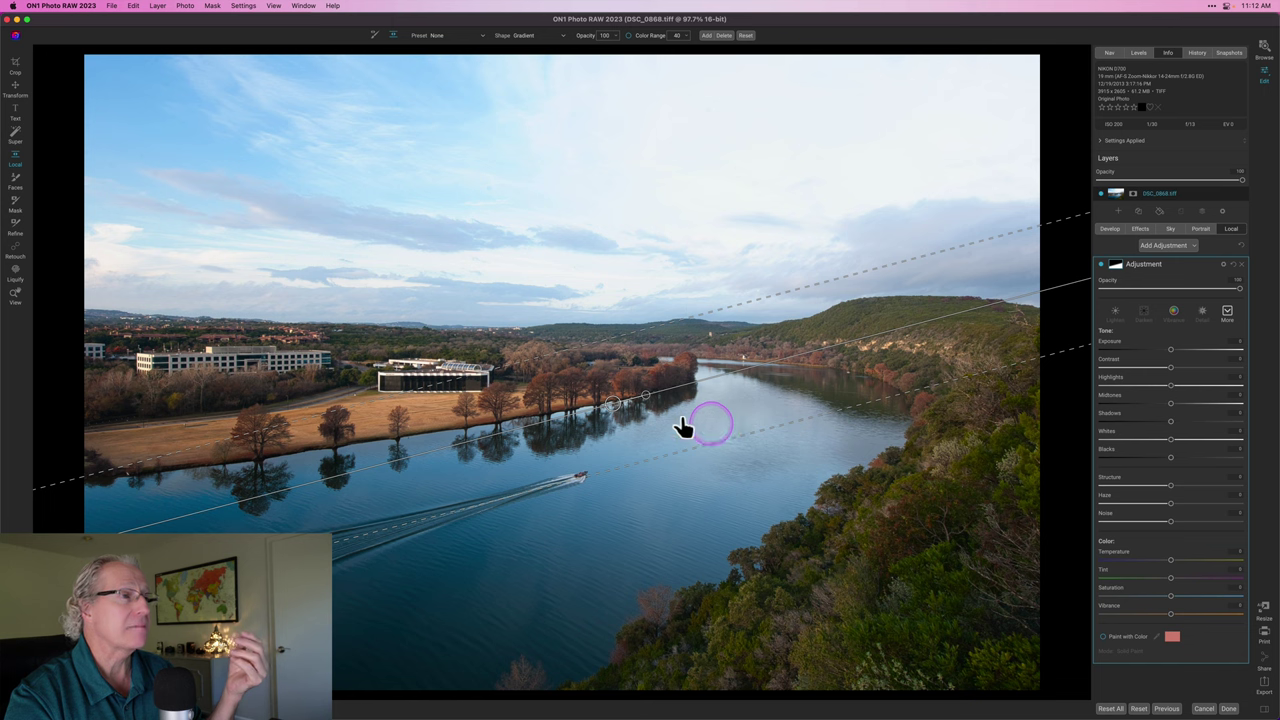
drag(611, 406, 613, 402)
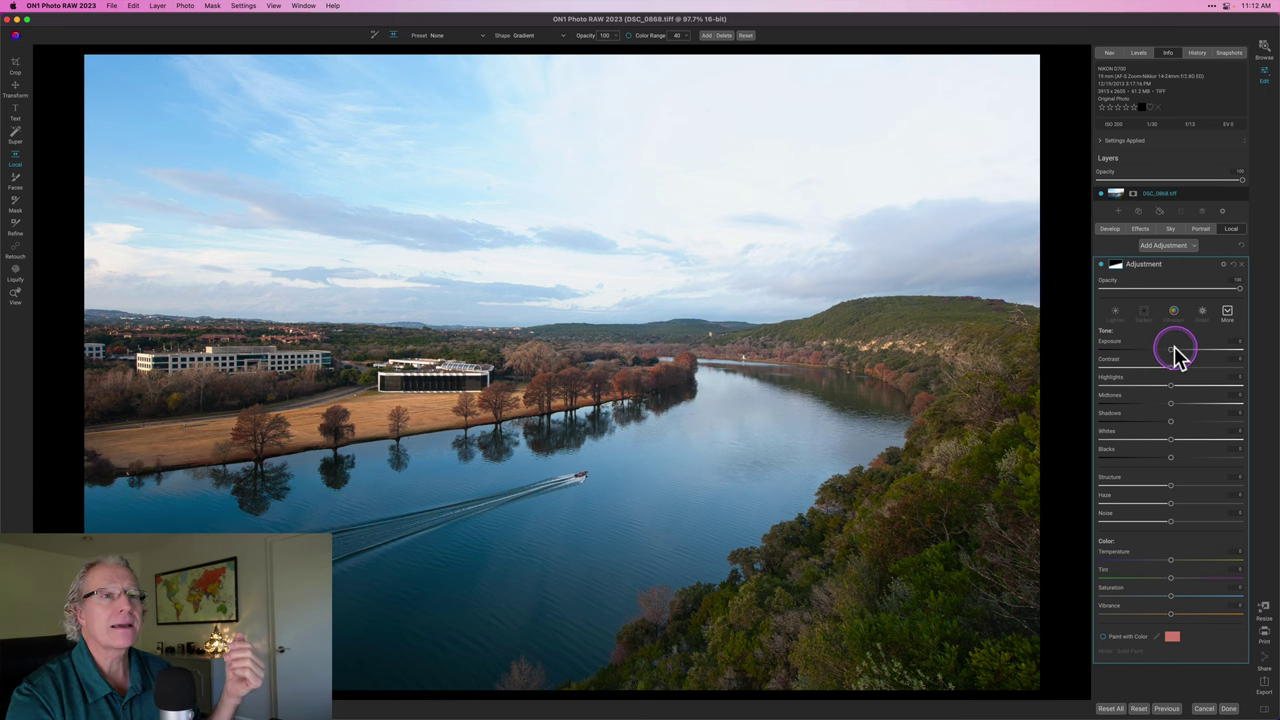
mouse_move(1174, 350)
mouse_down()
mouse_move(1192, 346)
mouse_move(1160, 350)
mouse_up()
Step: Check the gradient mask in black and white, then return to the photo view
click(1116, 266)
click(1188, 332)
click(1189, 348)
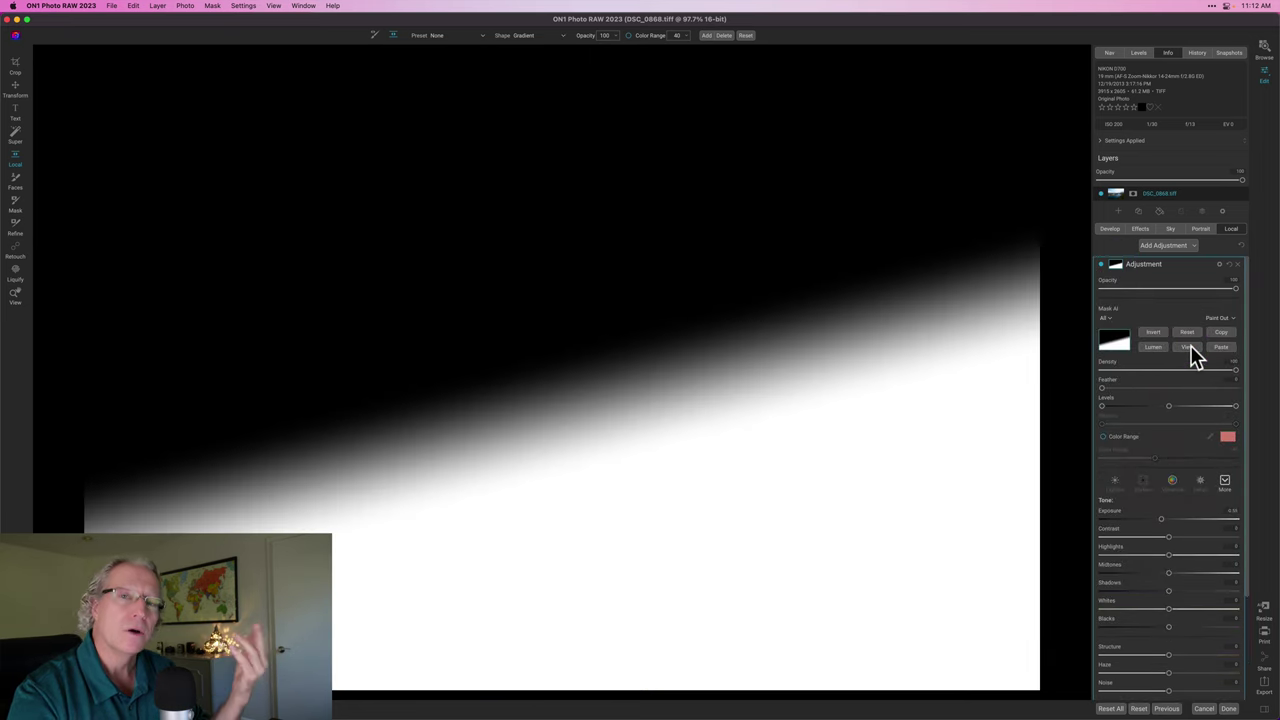
click(1190, 347)
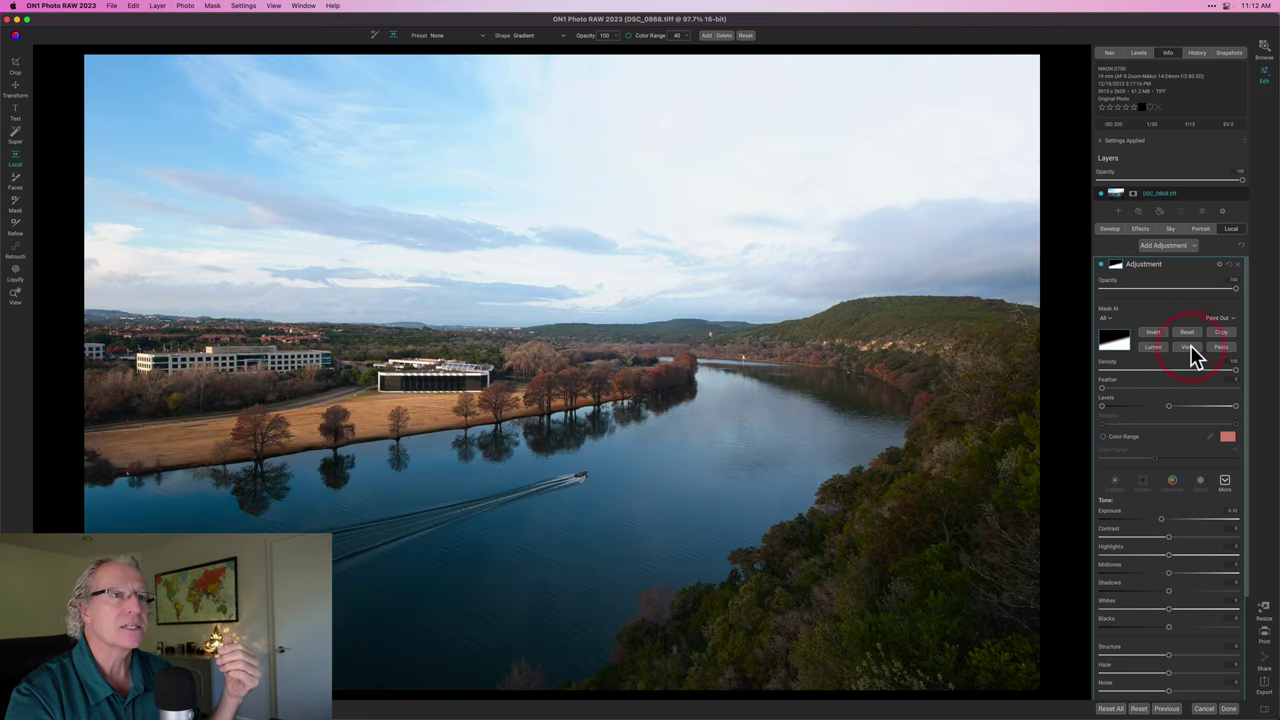
click(1112, 266)
Step: Brighten the gradient area's Exposure a little and tweak its Highlights, Midtones and Shadows
click(1163, 349)
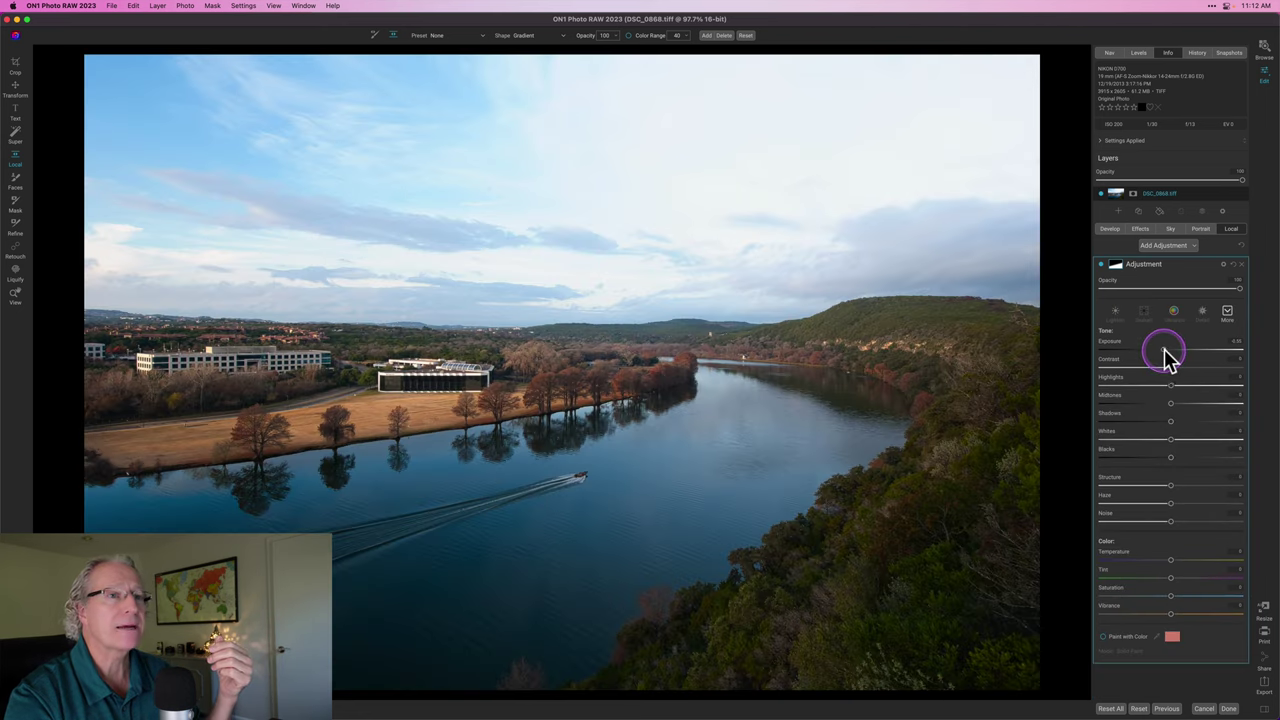
drag(1164, 349, 1180, 368)
click(1166, 386)
click(1166, 404)
click(1166, 421)
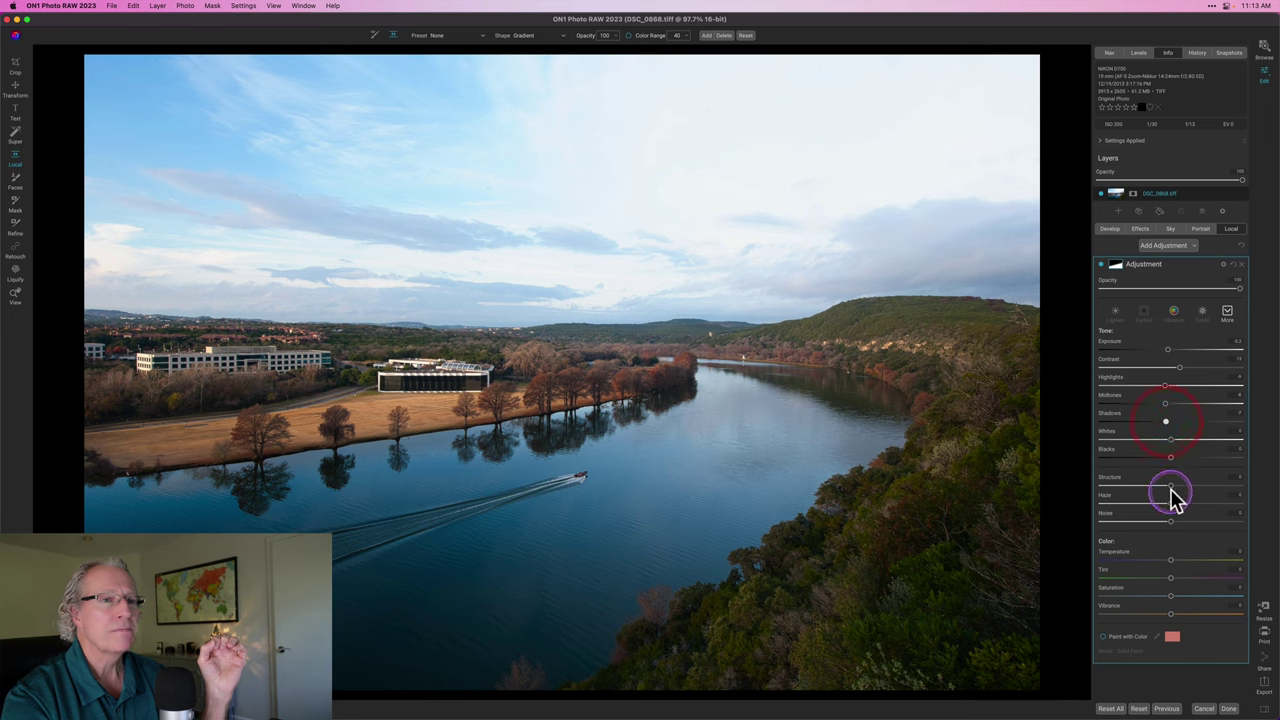
Step: Add Structure, adjust Temperature and Tint, and raise Vibrance to about 13
drag(1172, 490, 1178, 486)
click(1171, 559)
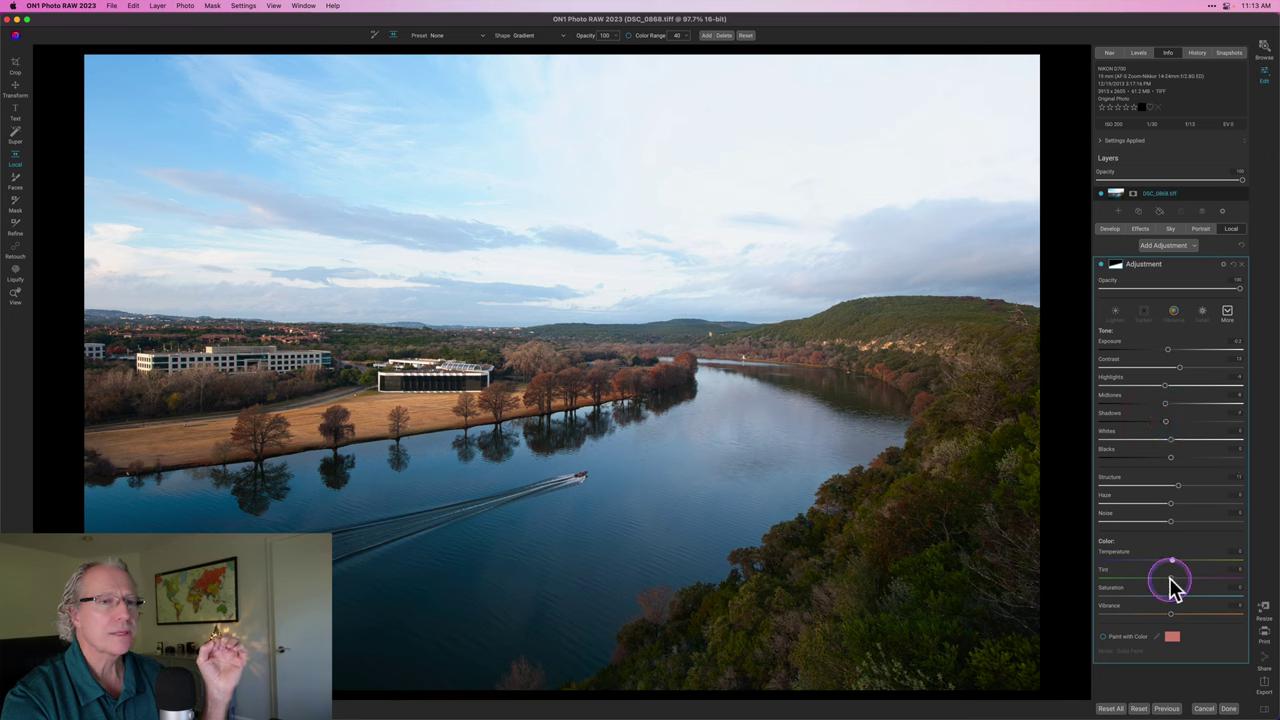
click(1171, 579)
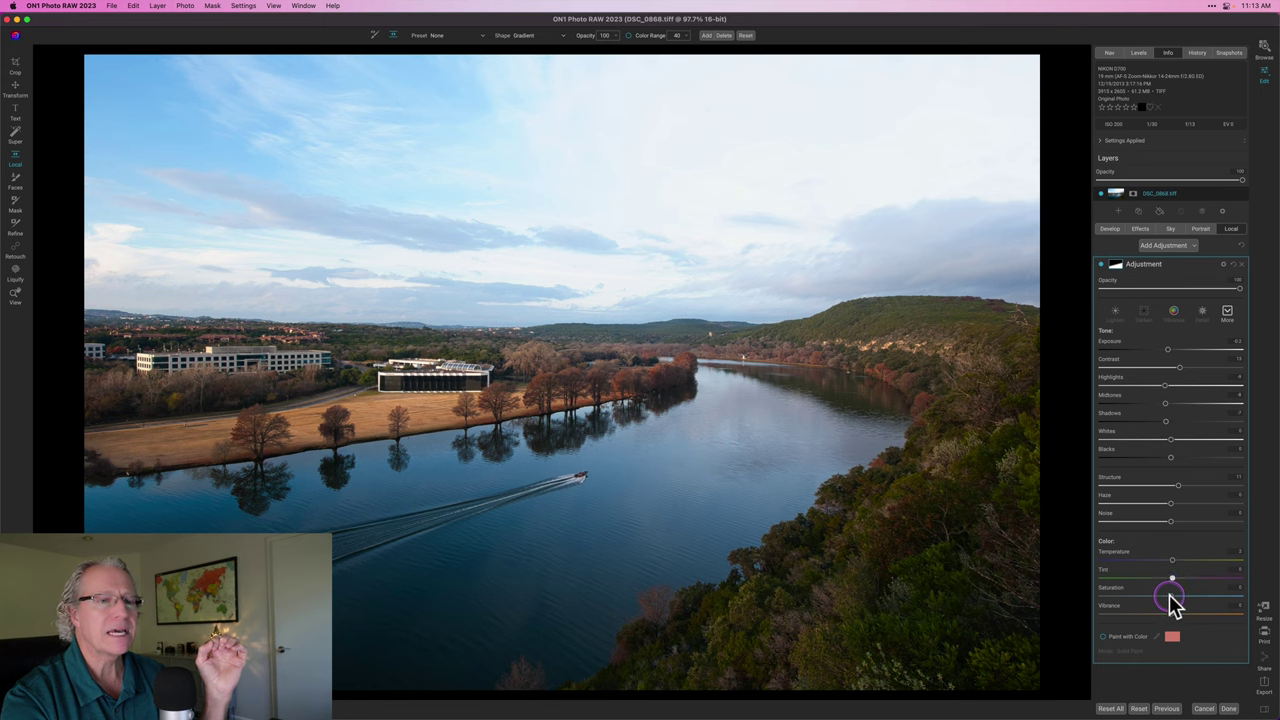
drag(1170, 610, 1180, 614)
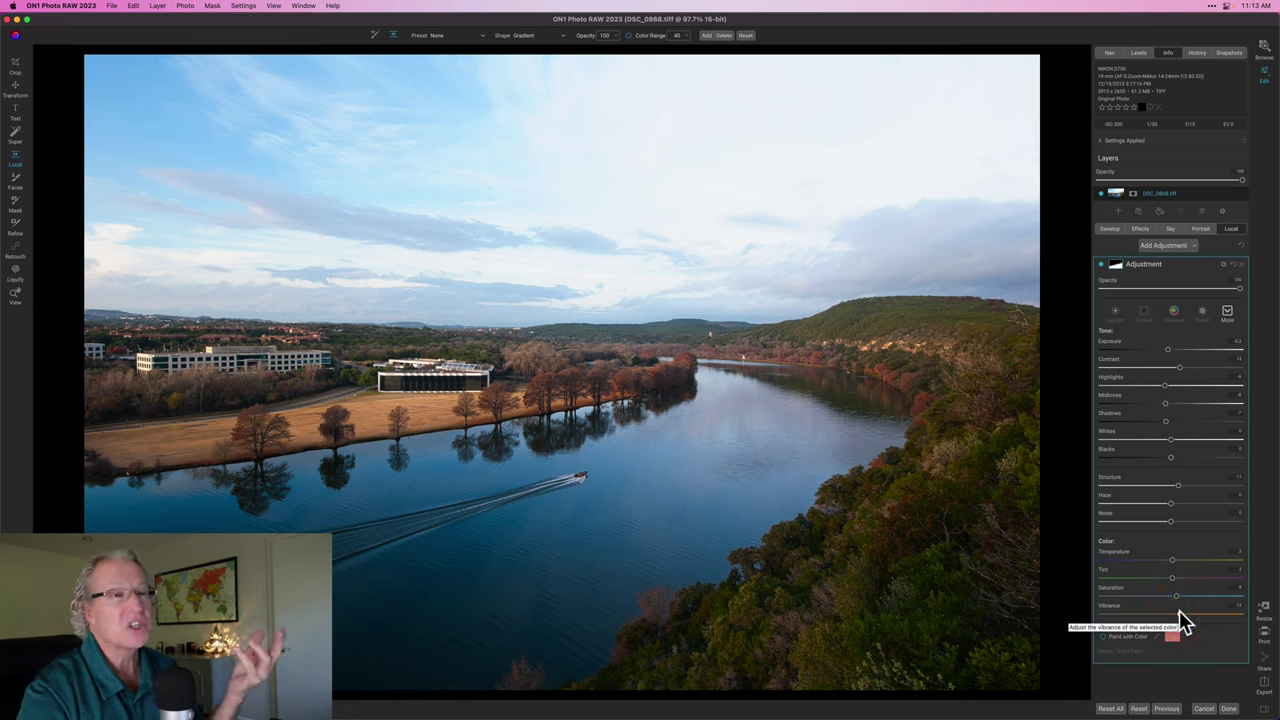
click(1100, 266)
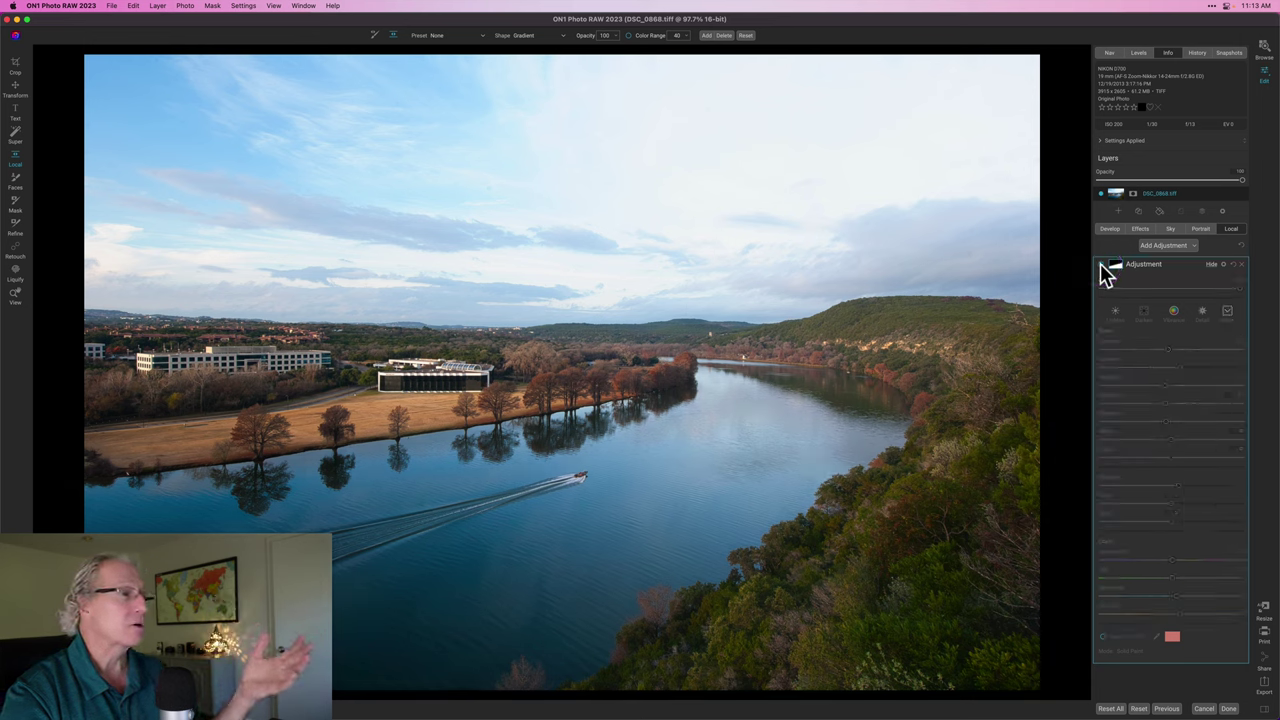
click(1100, 266)
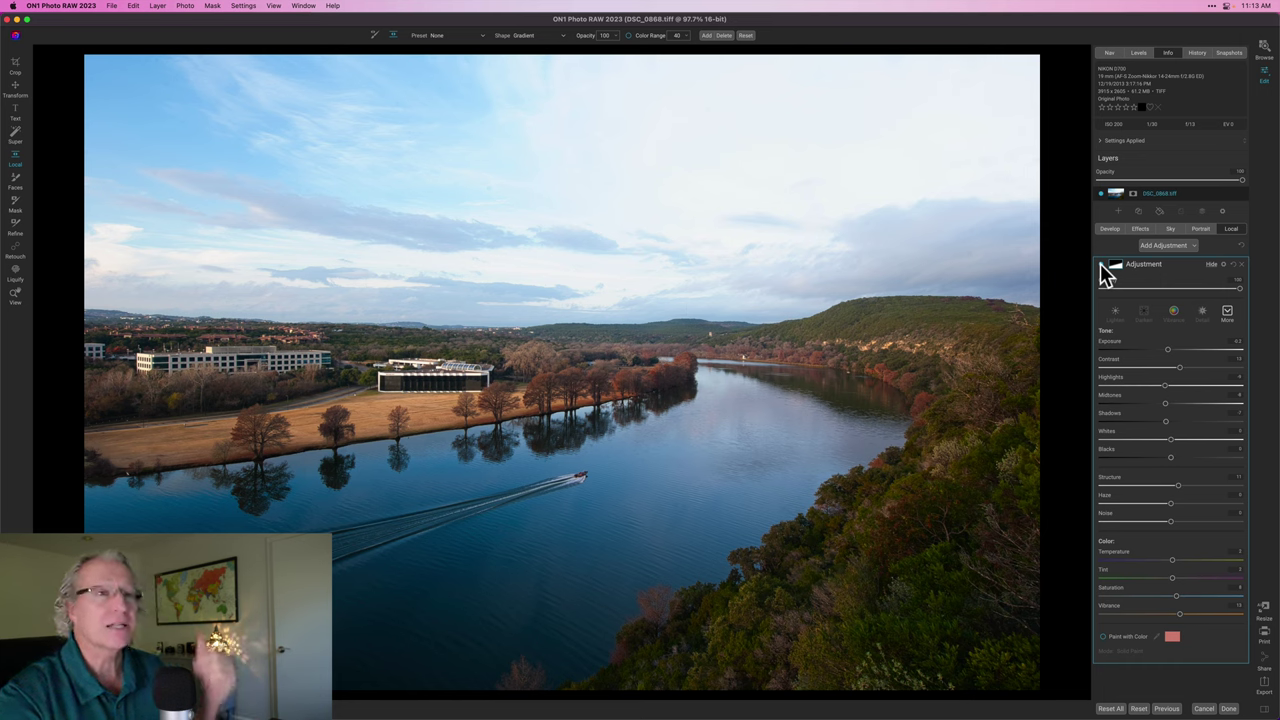
click(1166, 247)
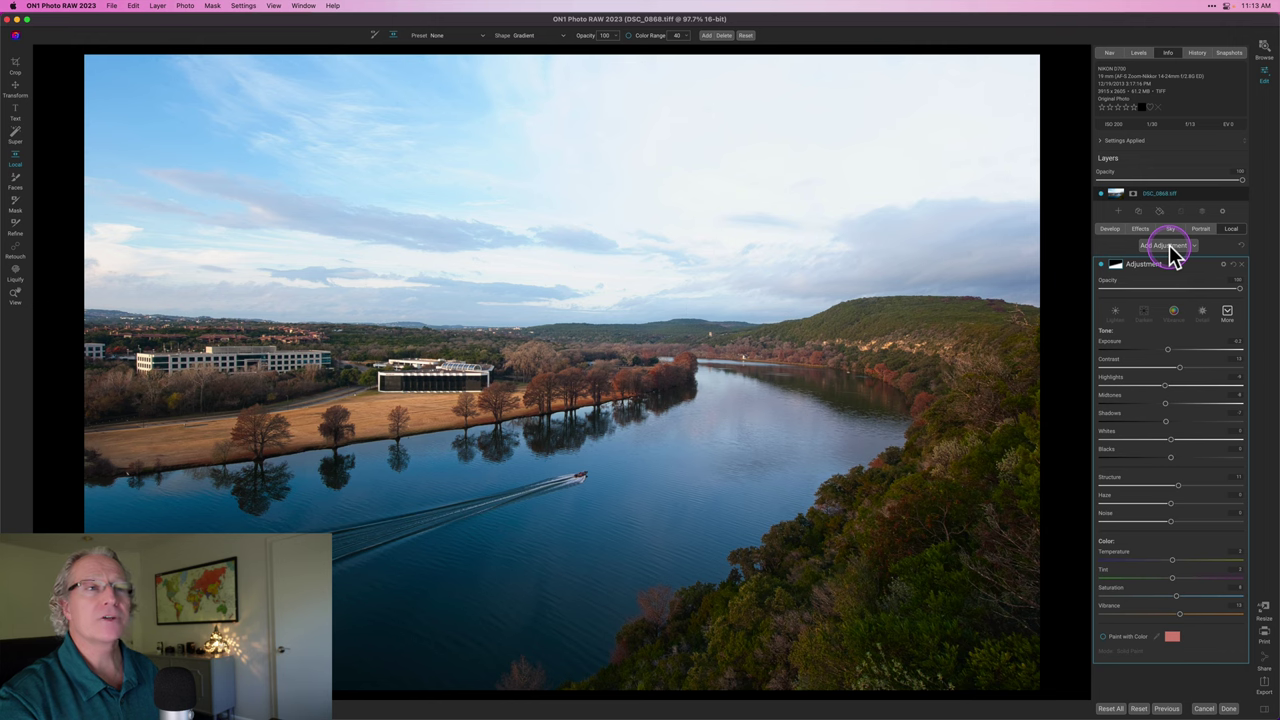
Step: Add a blank local adjustment layer and toggle the original layer off and on to compare
click(1173, 255)
click(1139, 511)
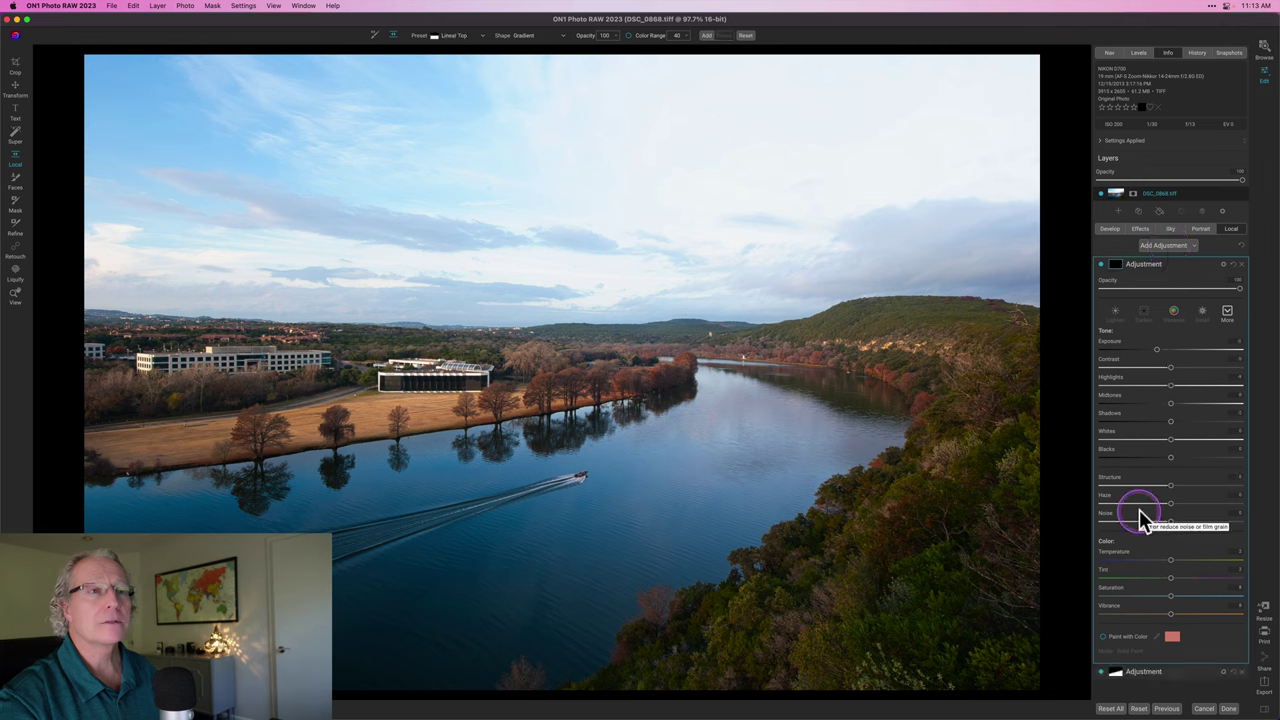
click(1150, 266)
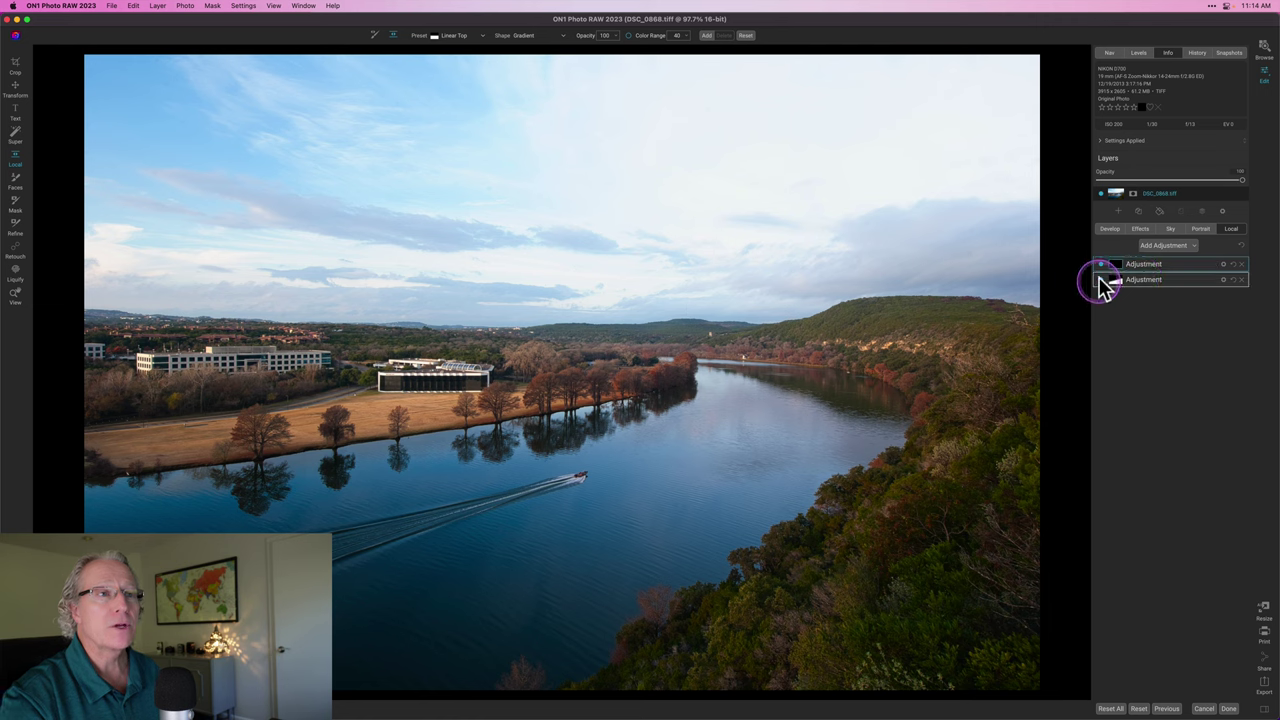
click(1100, 280)
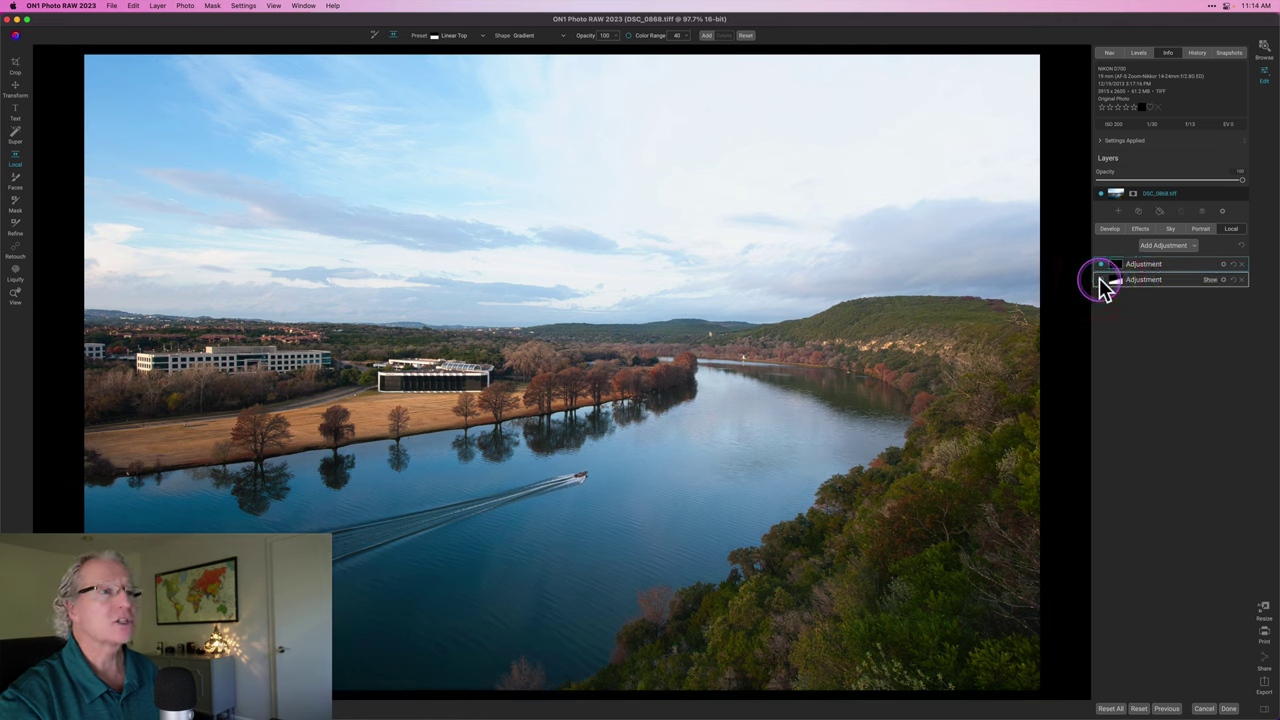
click(1100, 280)
Step: Expand the new adjustment's settings and reset its Exposure to 0
click(1145, 266)
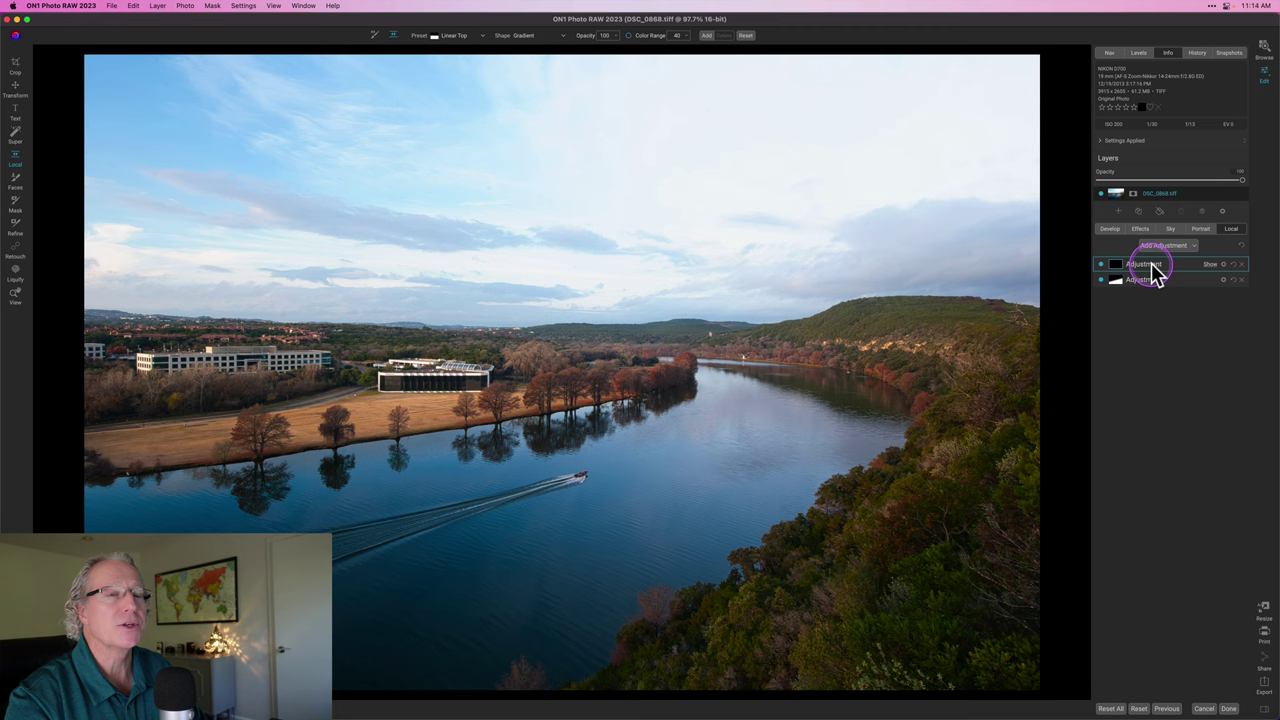
click(1151, 268)
click(1146, 345)
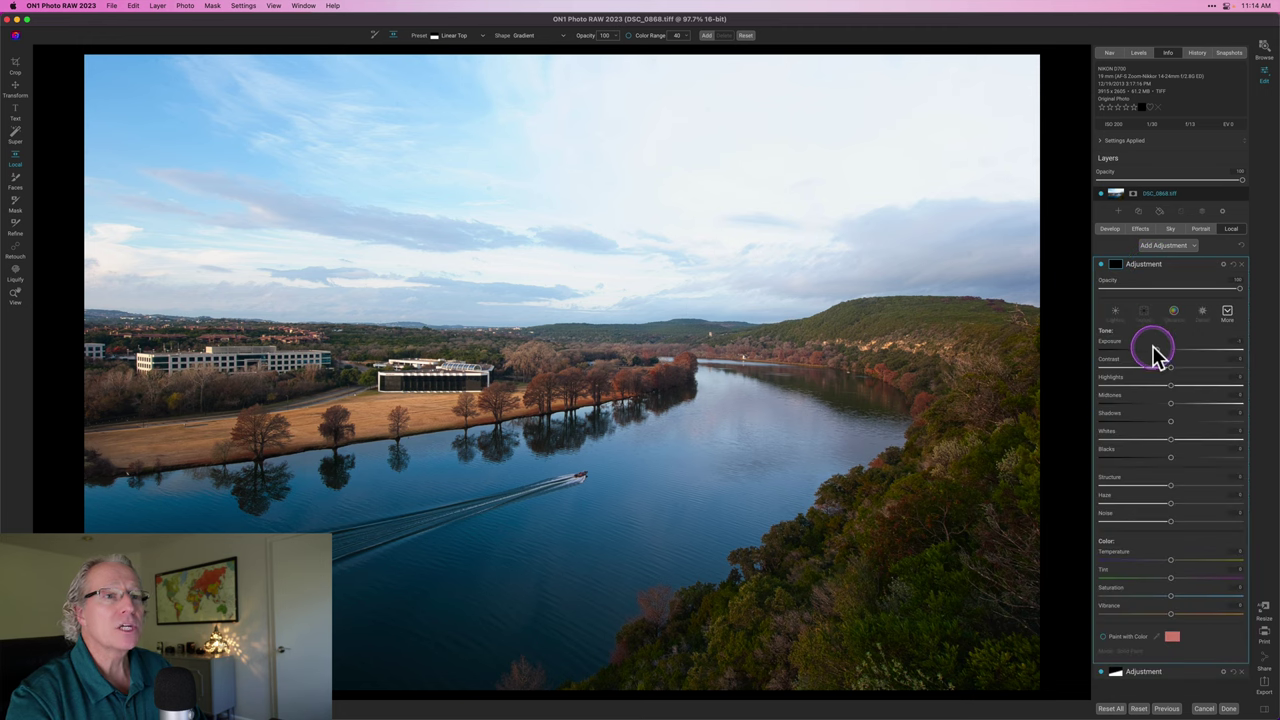
click(1170, 350)
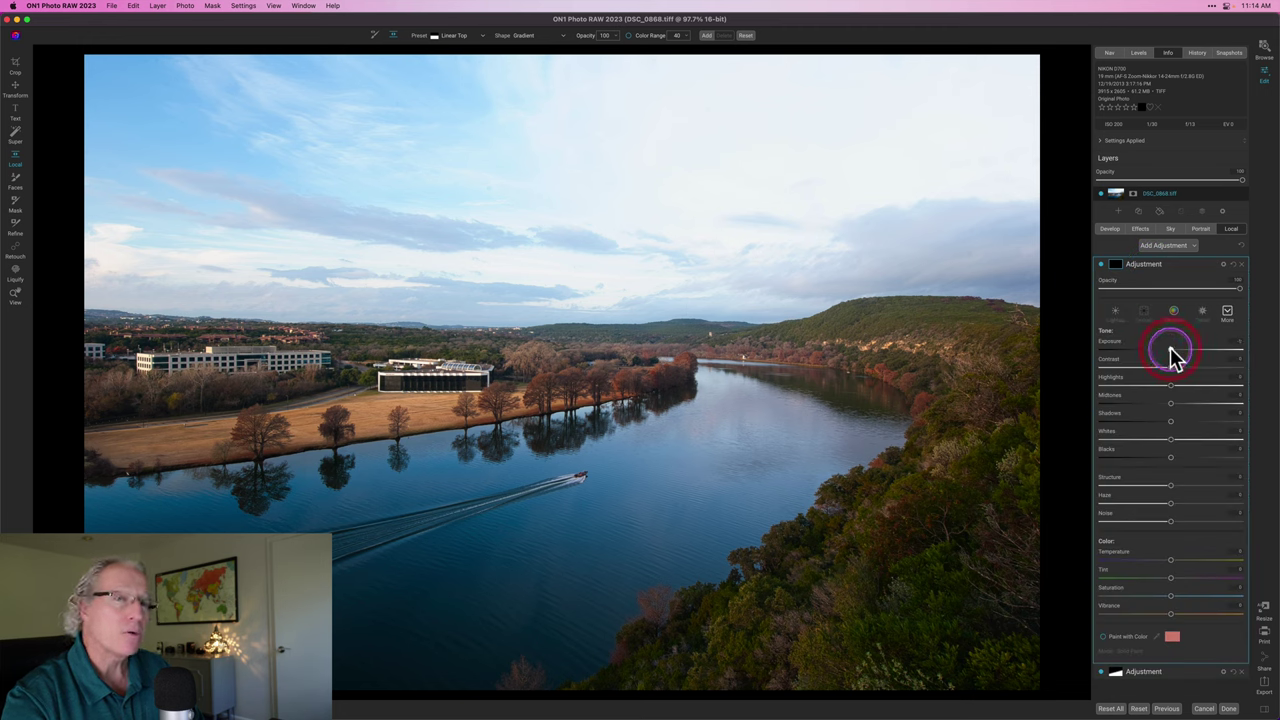
Step: Switch to the Brush, enable Paint with Color, and sample light blue from the upper-left sky
click(599, 238)
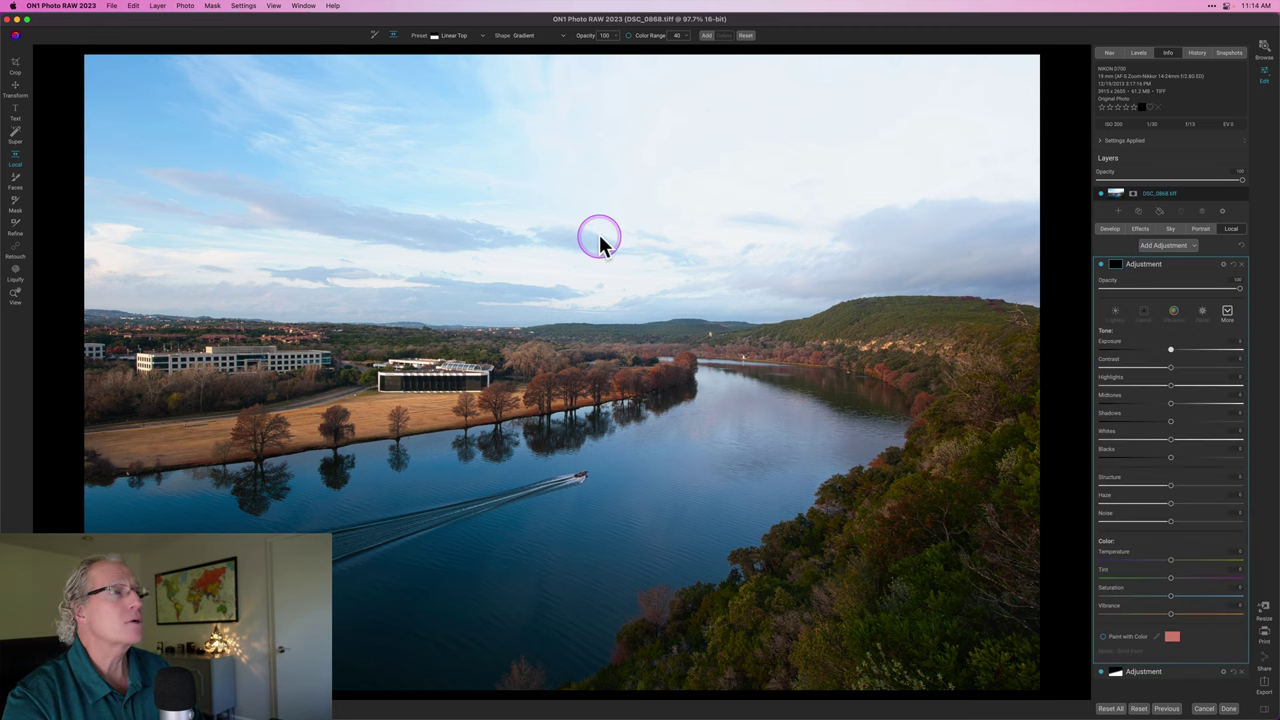
click(374, 35)
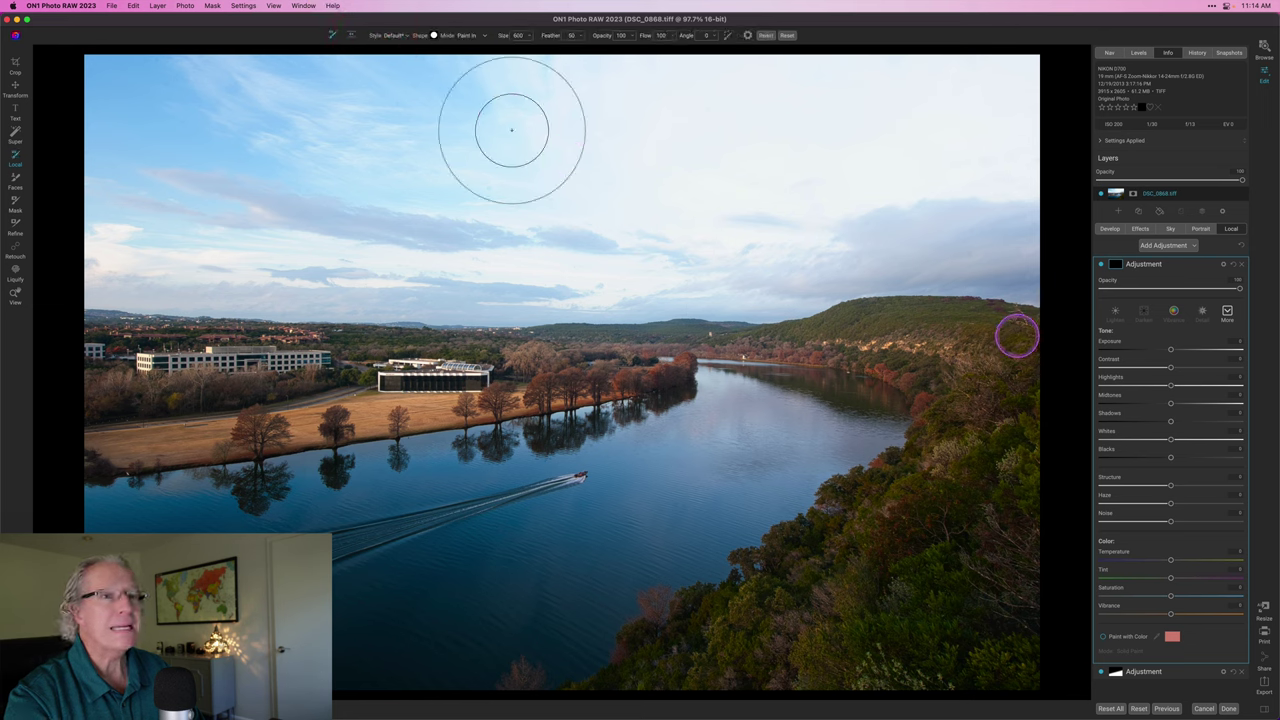
click(1102, 636)
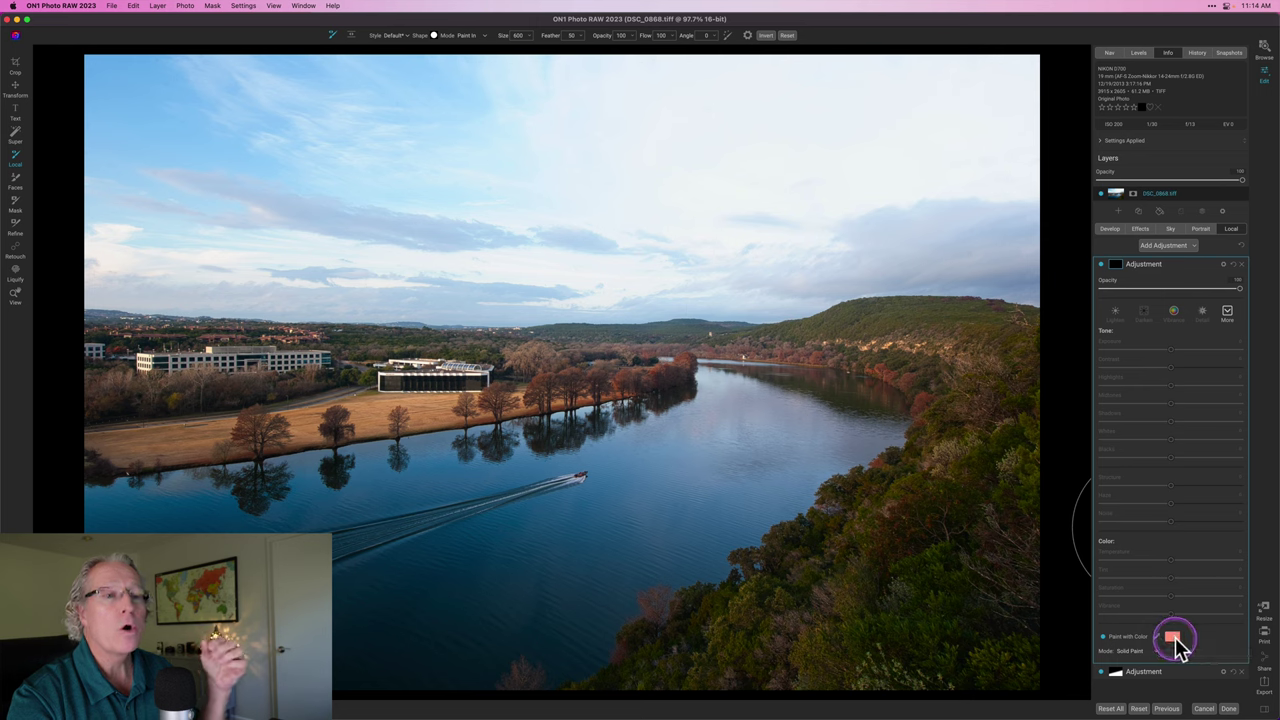
click(1173, 640)
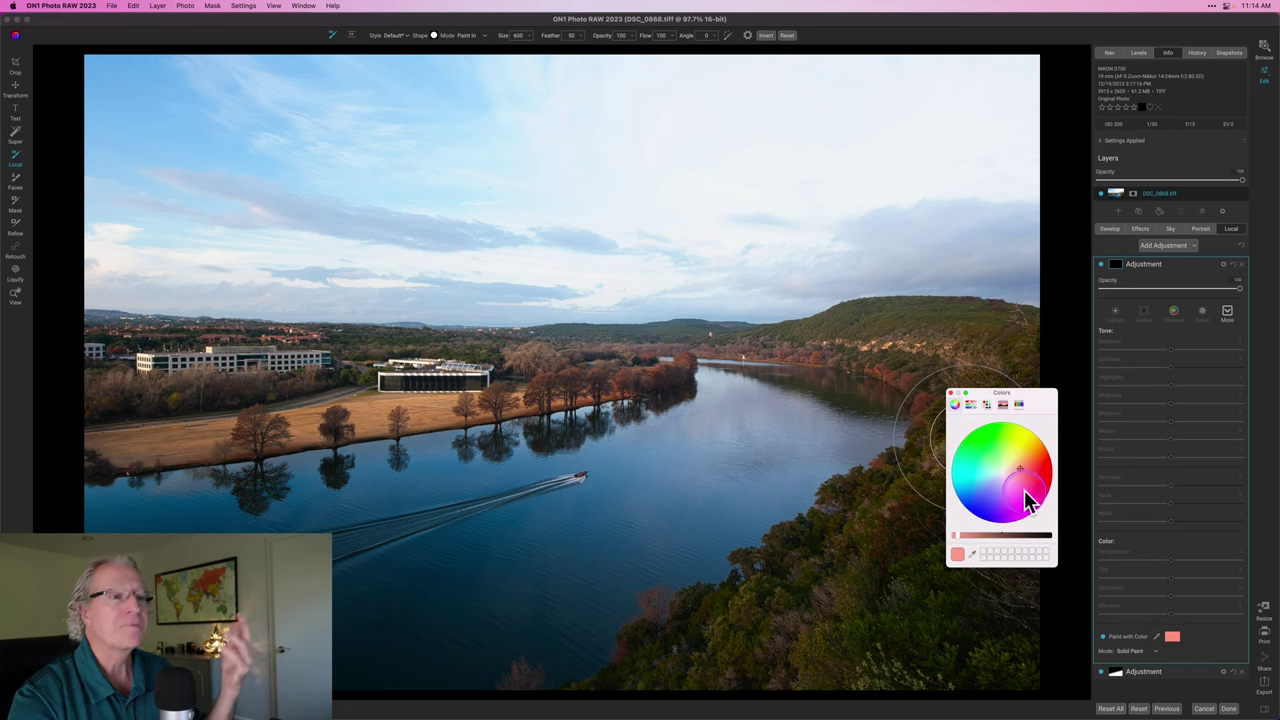
click(951, 390)
click(1156, 637)
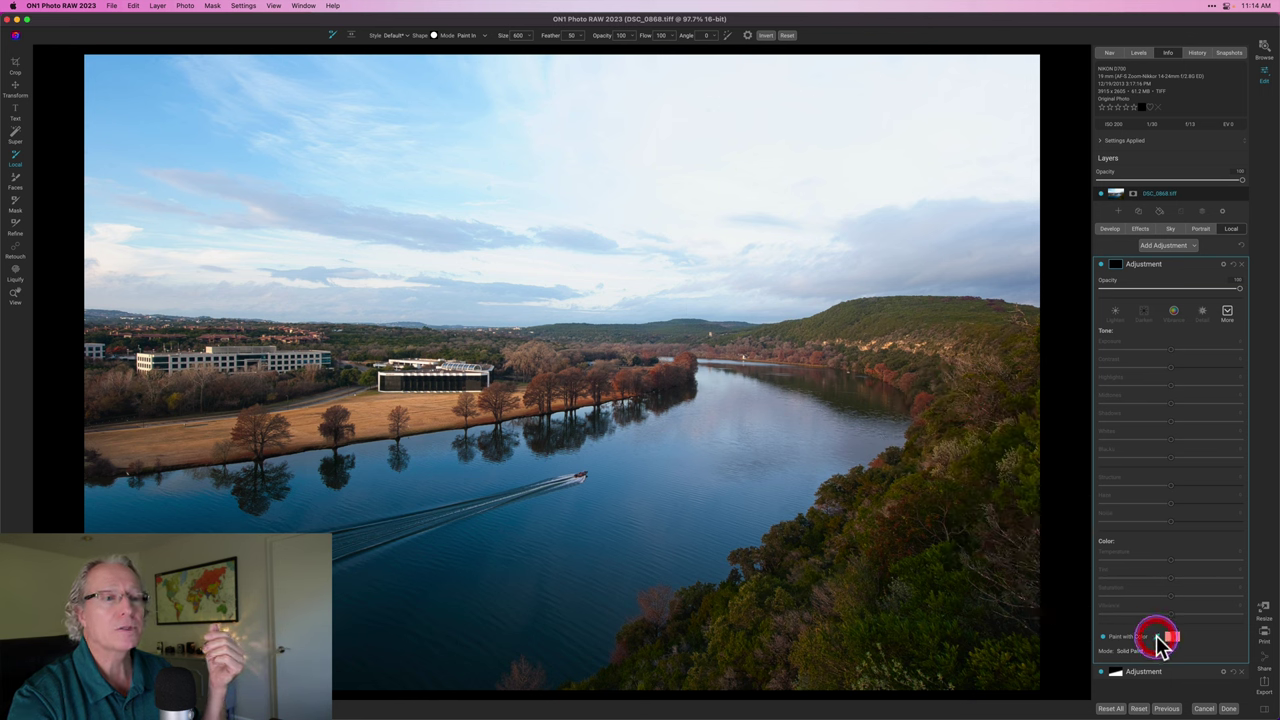
click(135, 107)
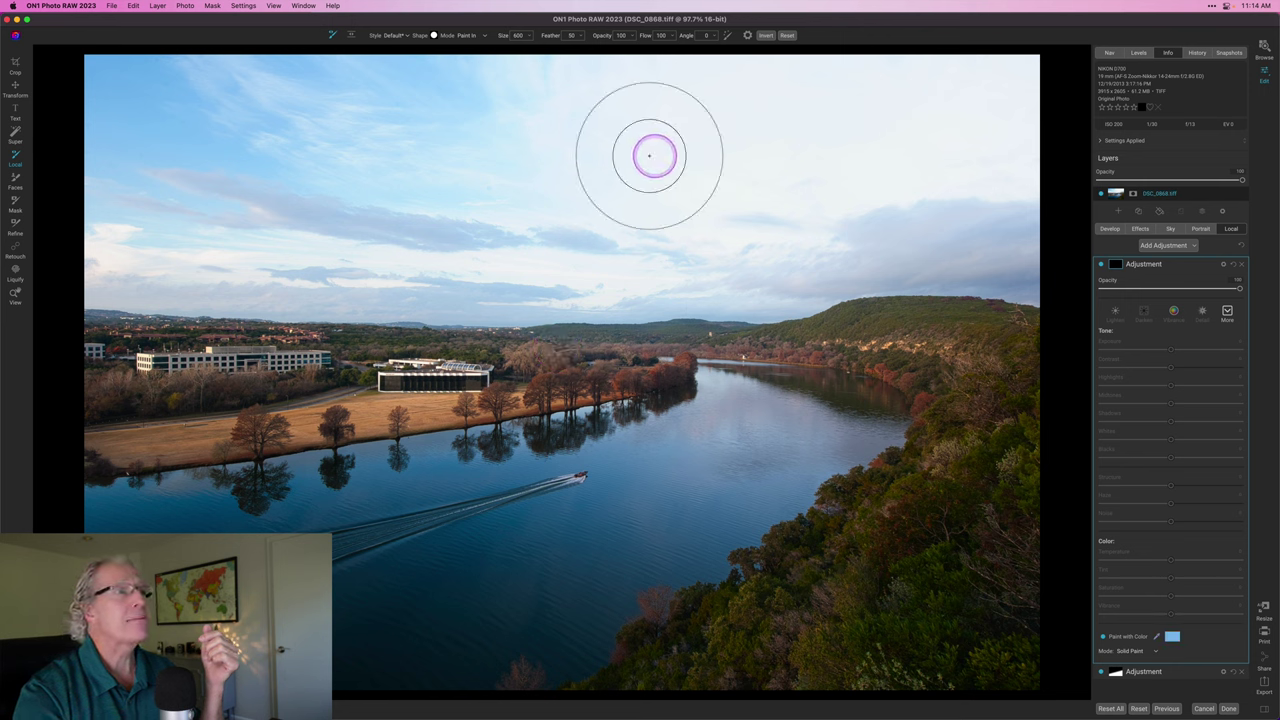
Step: Brush a solid light blue stroke across the upper sky
drag(649, 155, 805, 157)
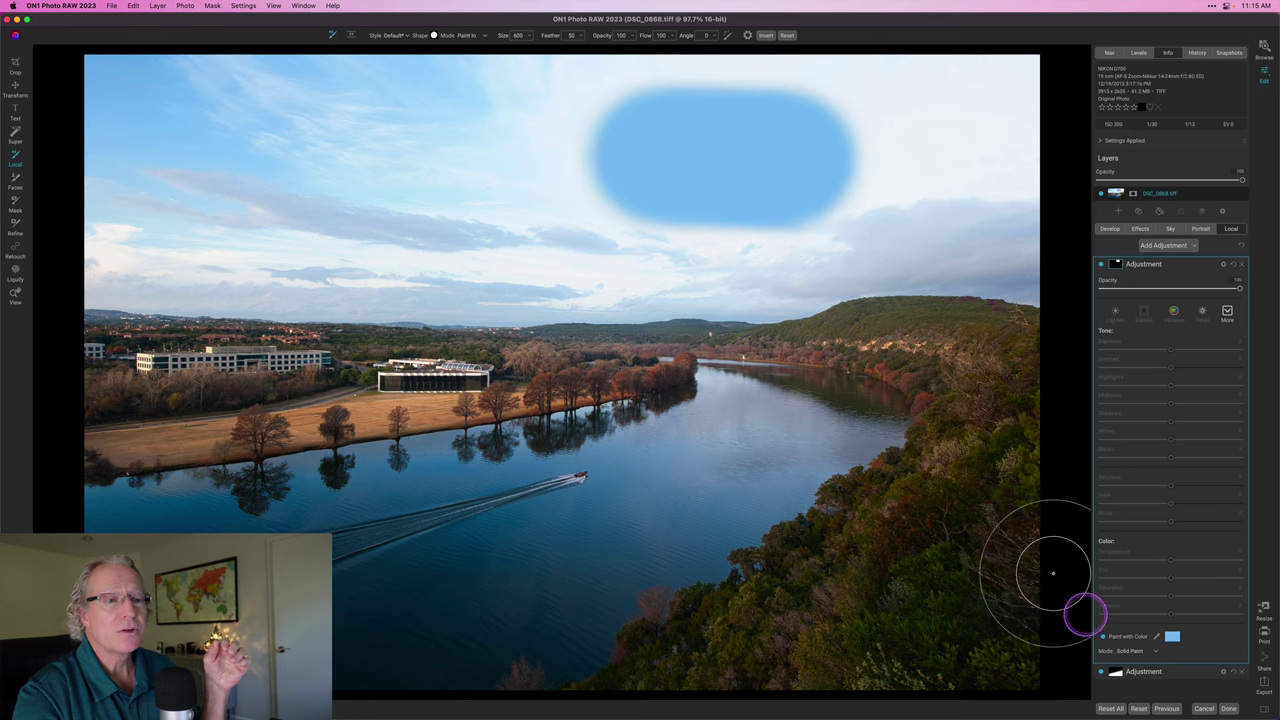
Step: Change the Paint with Color mode from Solid Paint to Replace Color
click(1133, 651)
click(1140, 670)
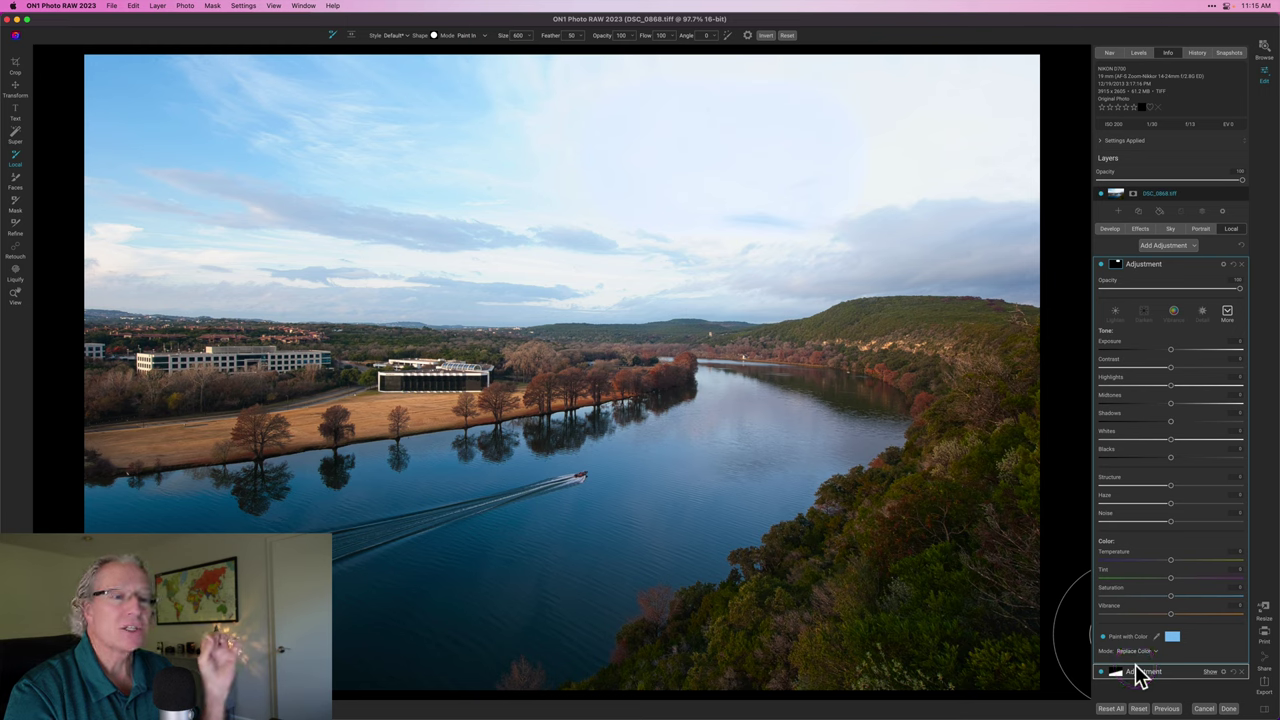
click(1136, 662)
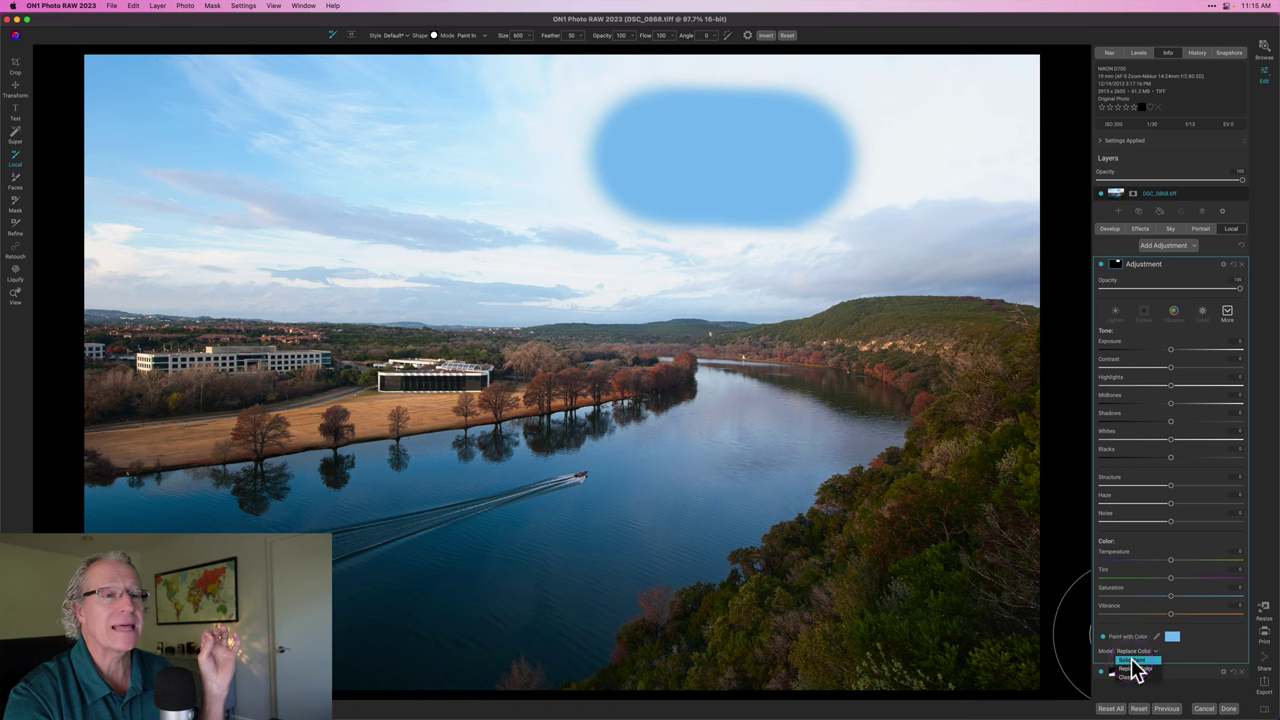
click(1136, 666)
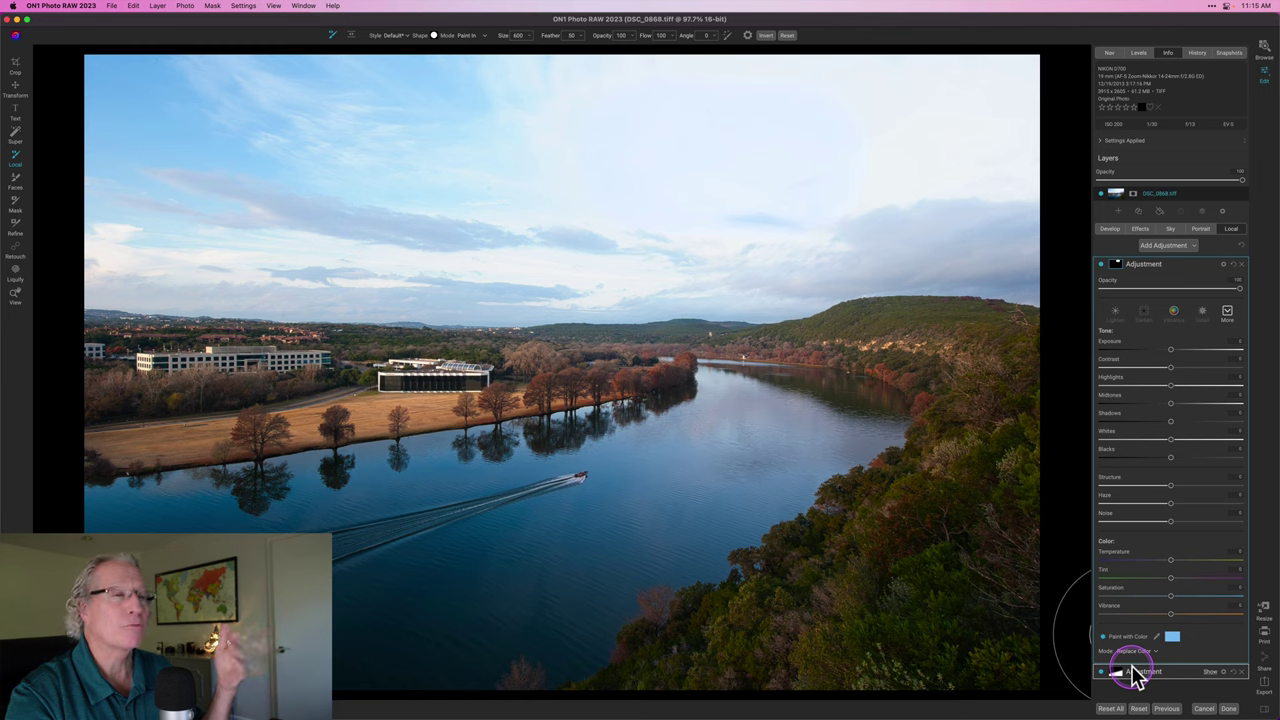
click(1134, 652)
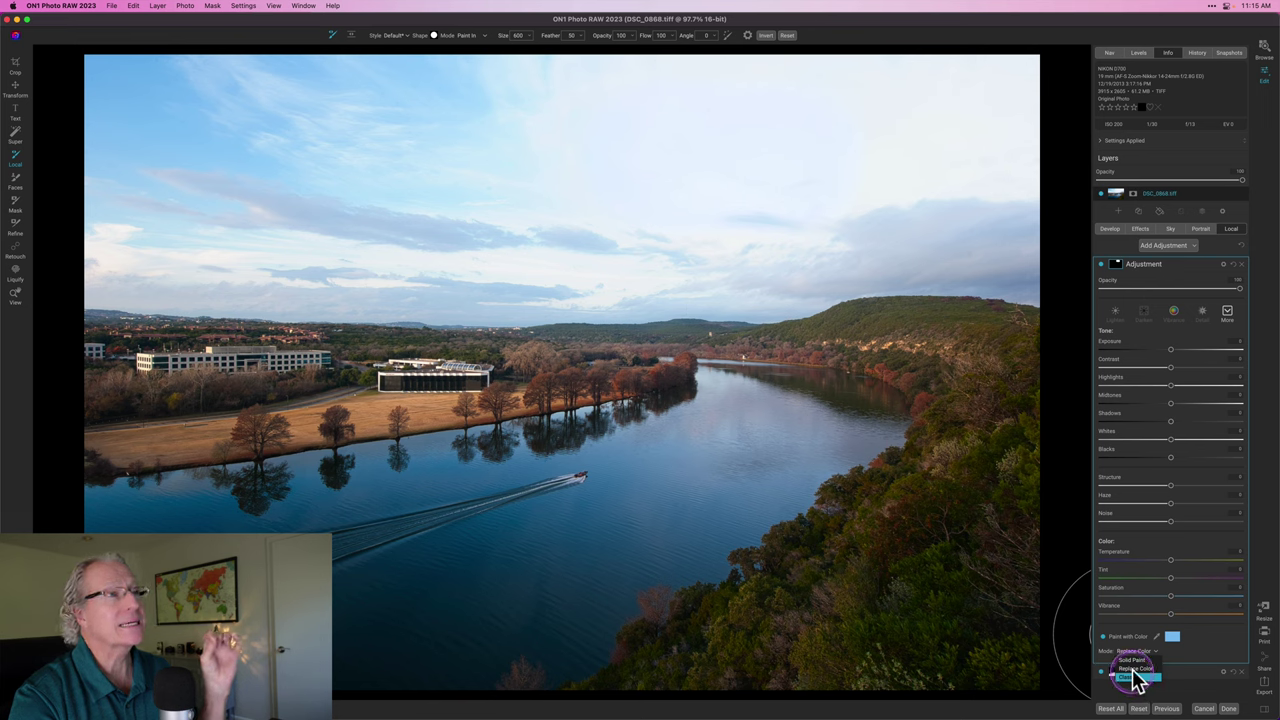
click(1134, 668)
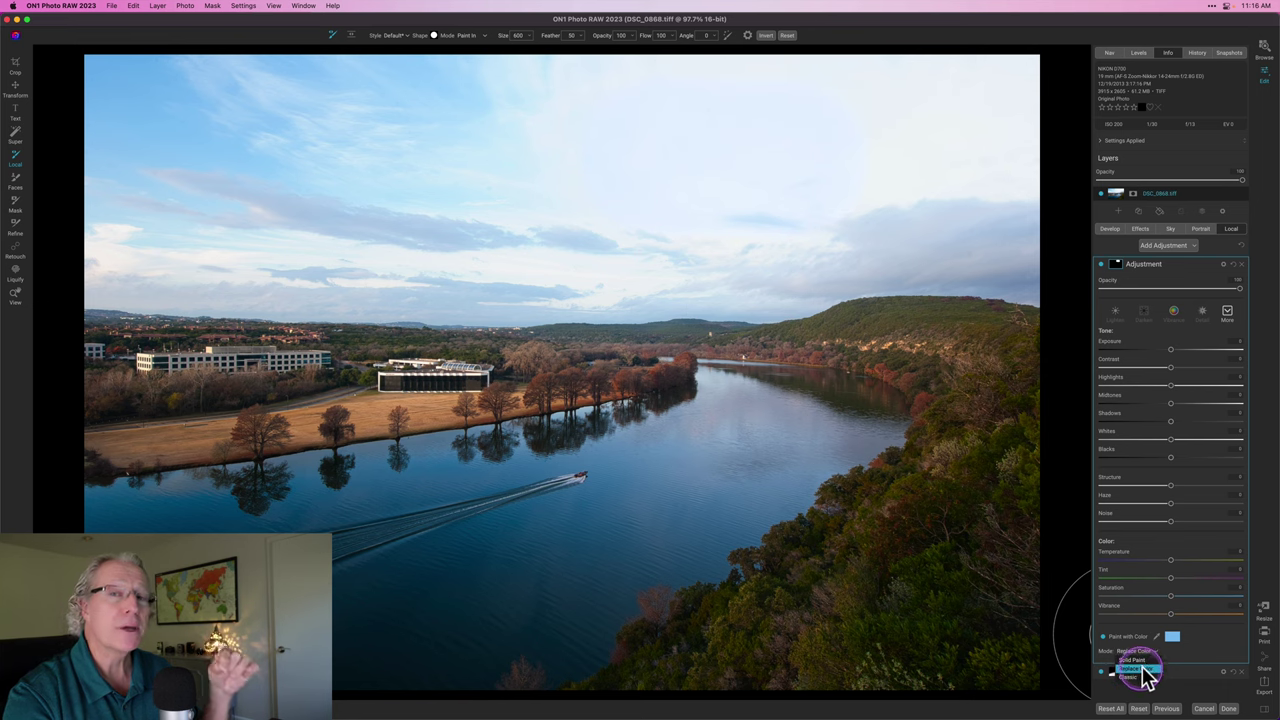
click(1200, 647)
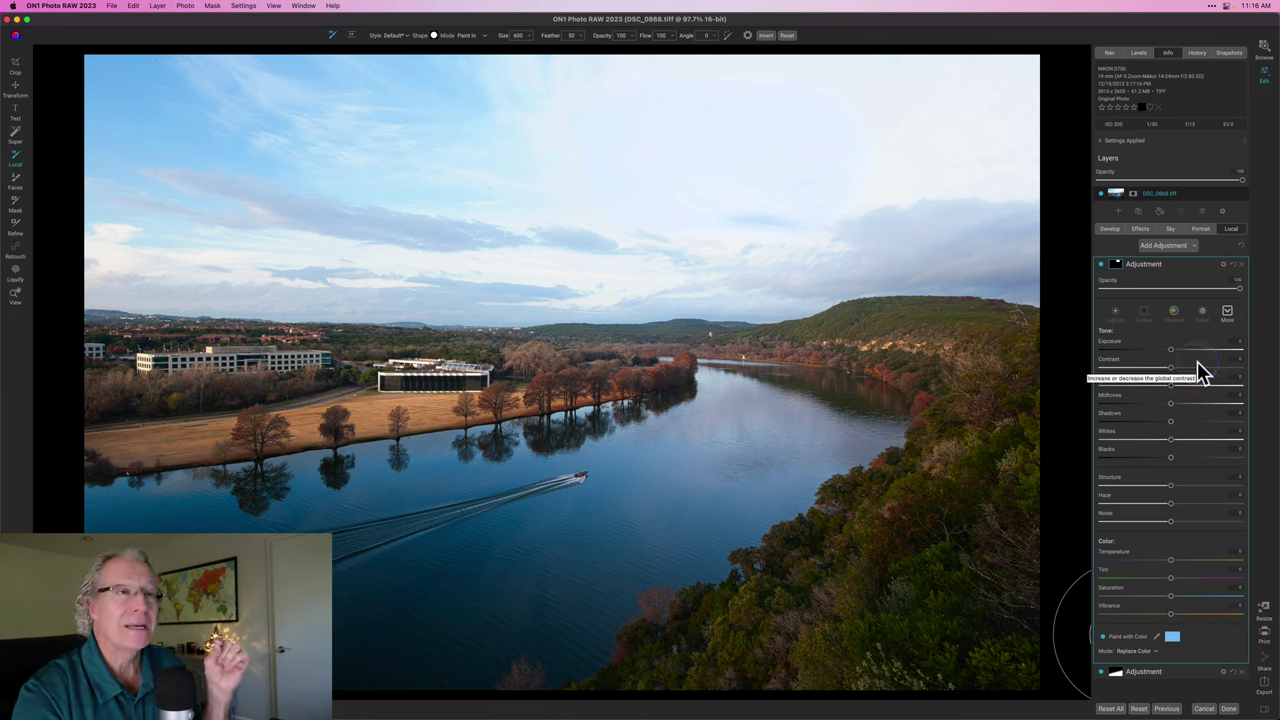
Step: Delete the blue-paint layer and copy the remaining adjustment's gradient mask and settings
click(1243, 270)
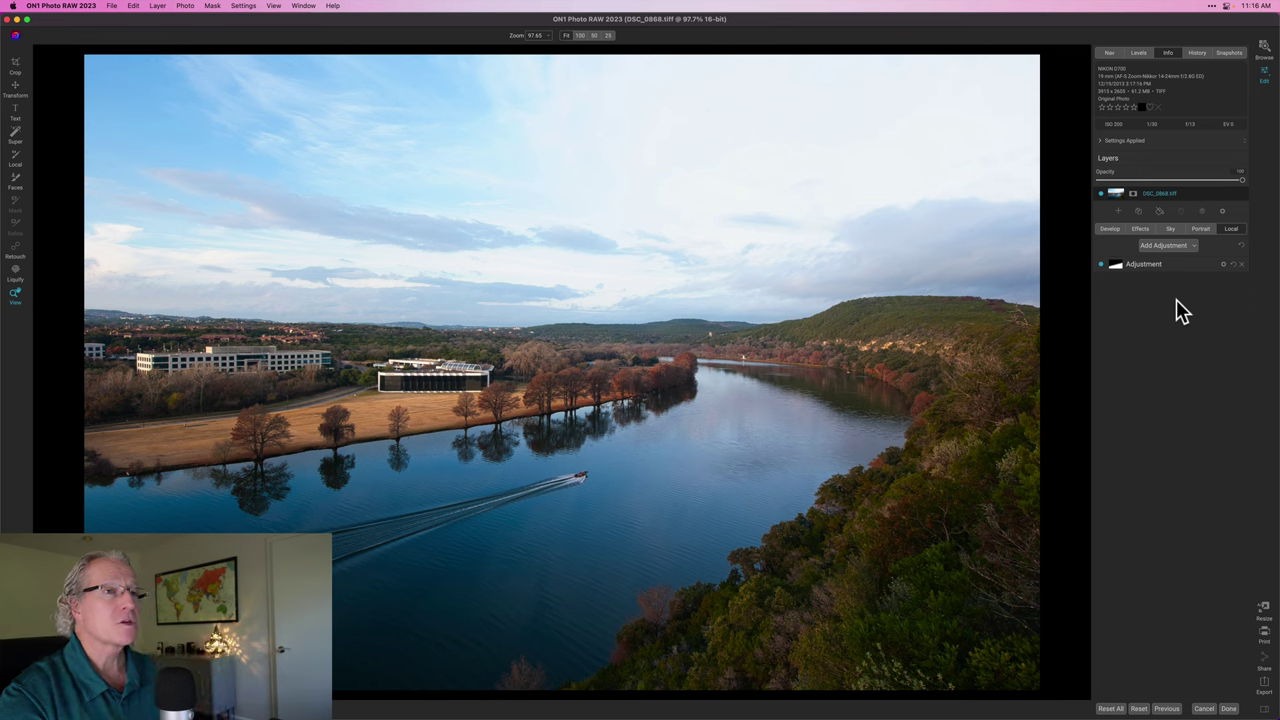
click(1120, 265)
click(1118, 268)
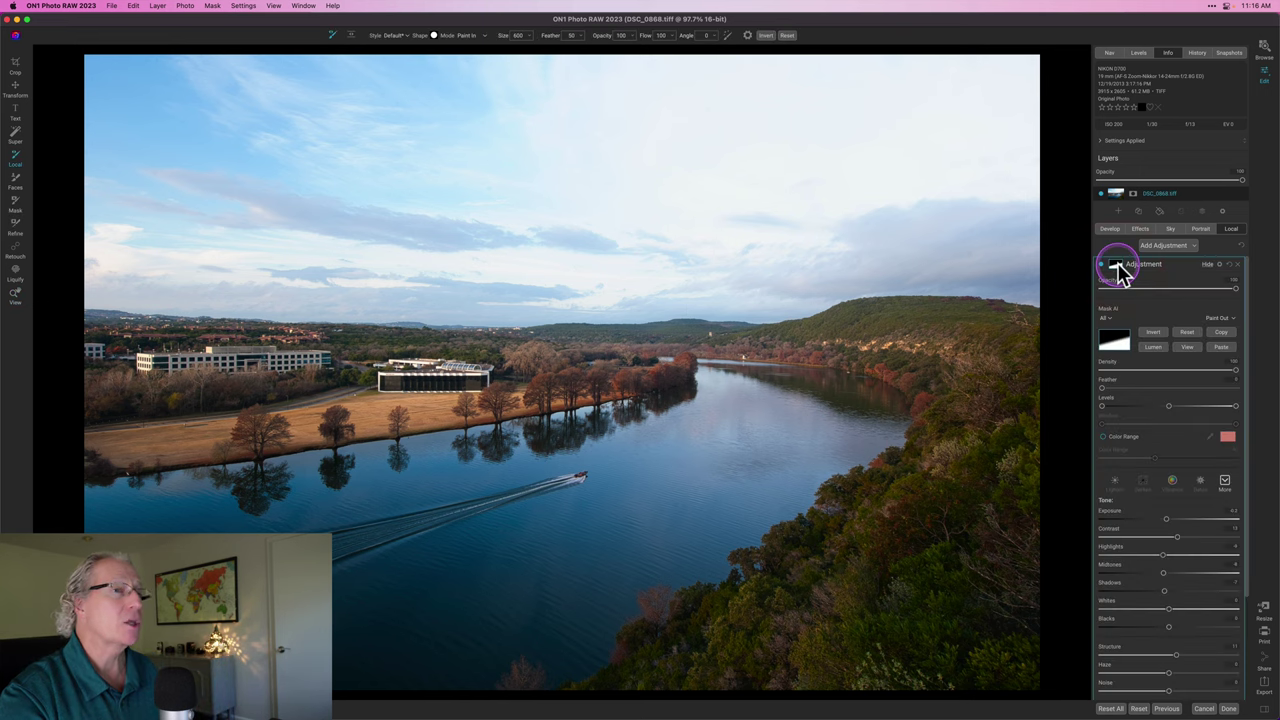
click(1218, 270)
scroll(1212, 290, up, 2)
click(1220, 332)
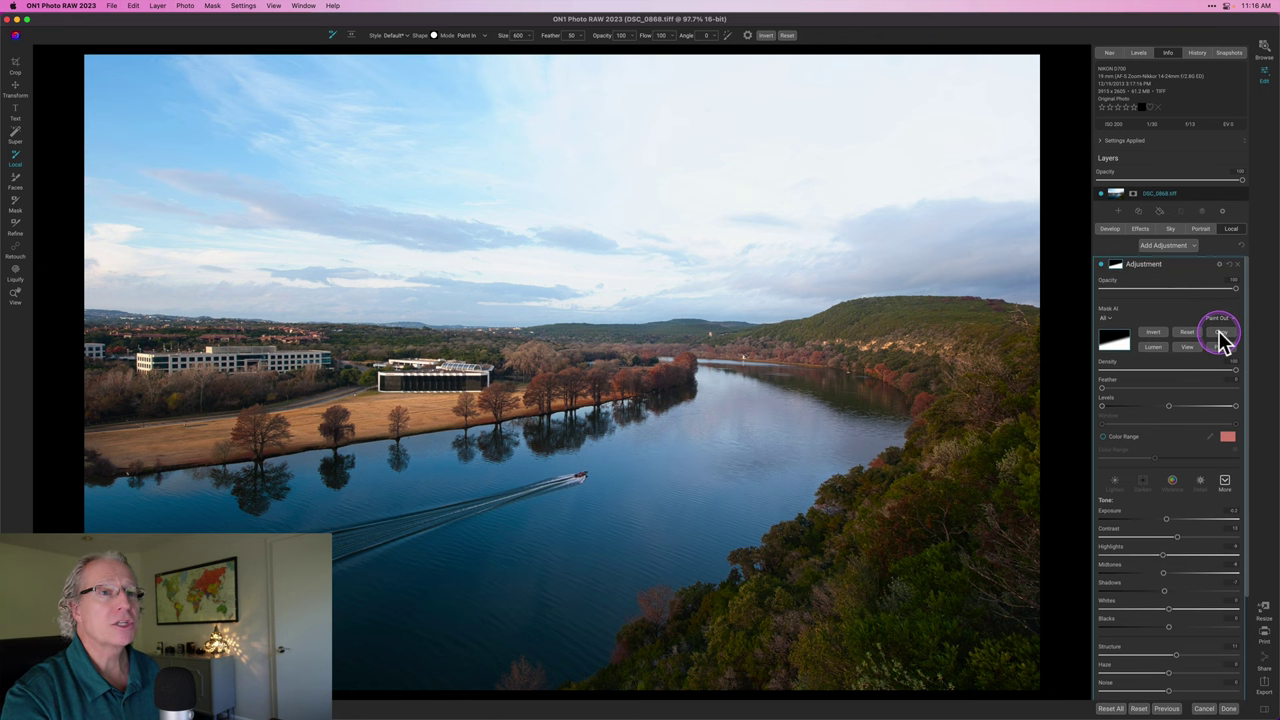
Step: Add a fresh adjustment, paste the copied gradient mask, and invert it onto the sky
click(1160, 247)
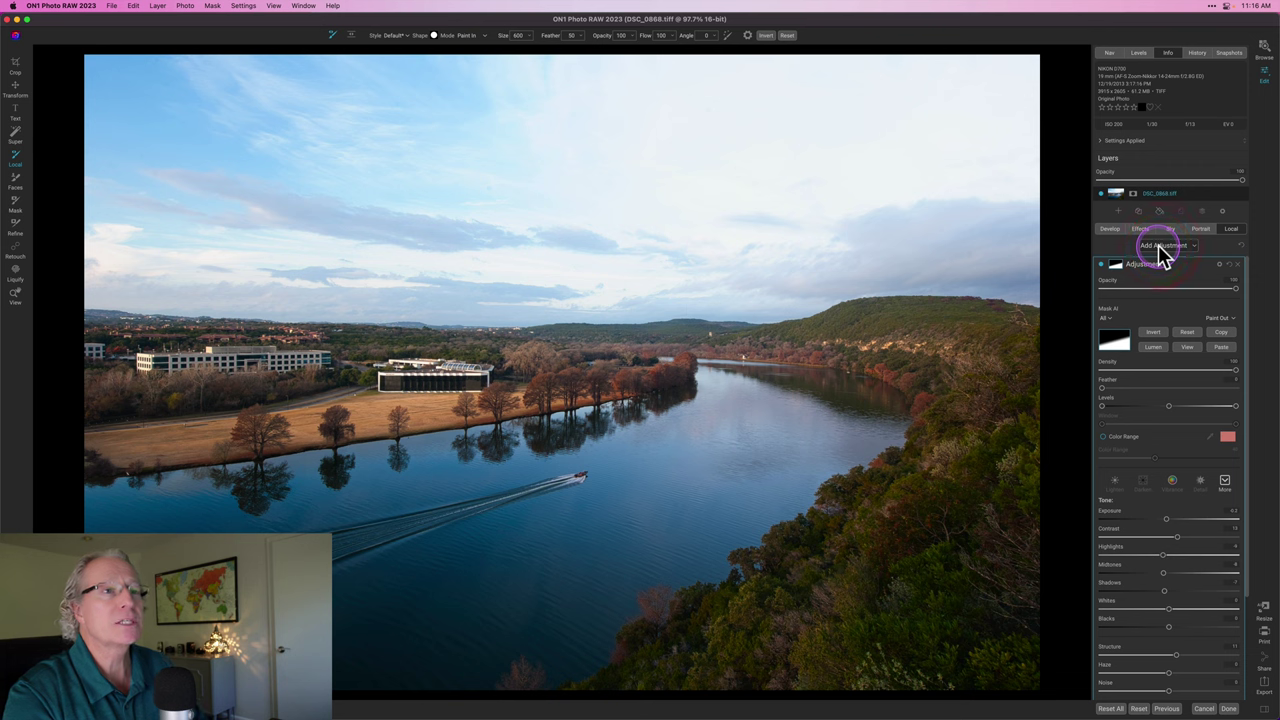
click(1216, 346)
click(1153, 332)
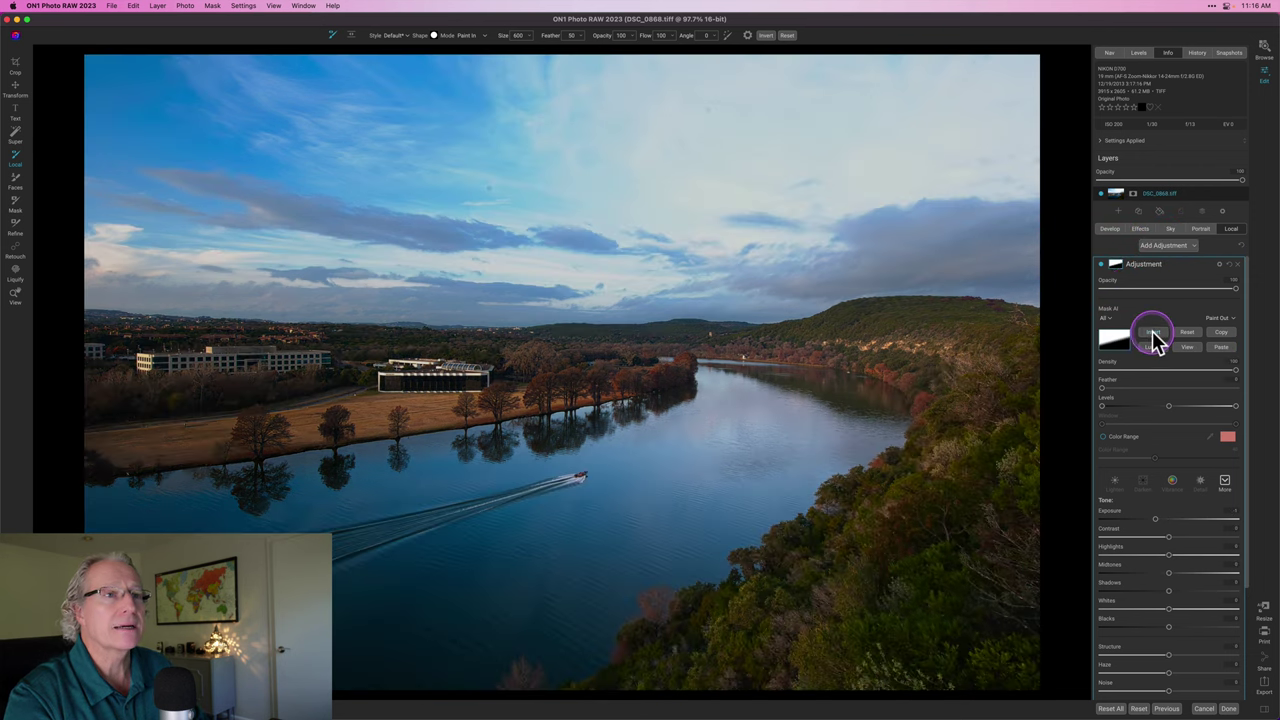
Step: Adjust the sky layer's exposure and highlights, warm its temperature slightly, and raise vibrance
click(1116, 263)
click(1157, 352)
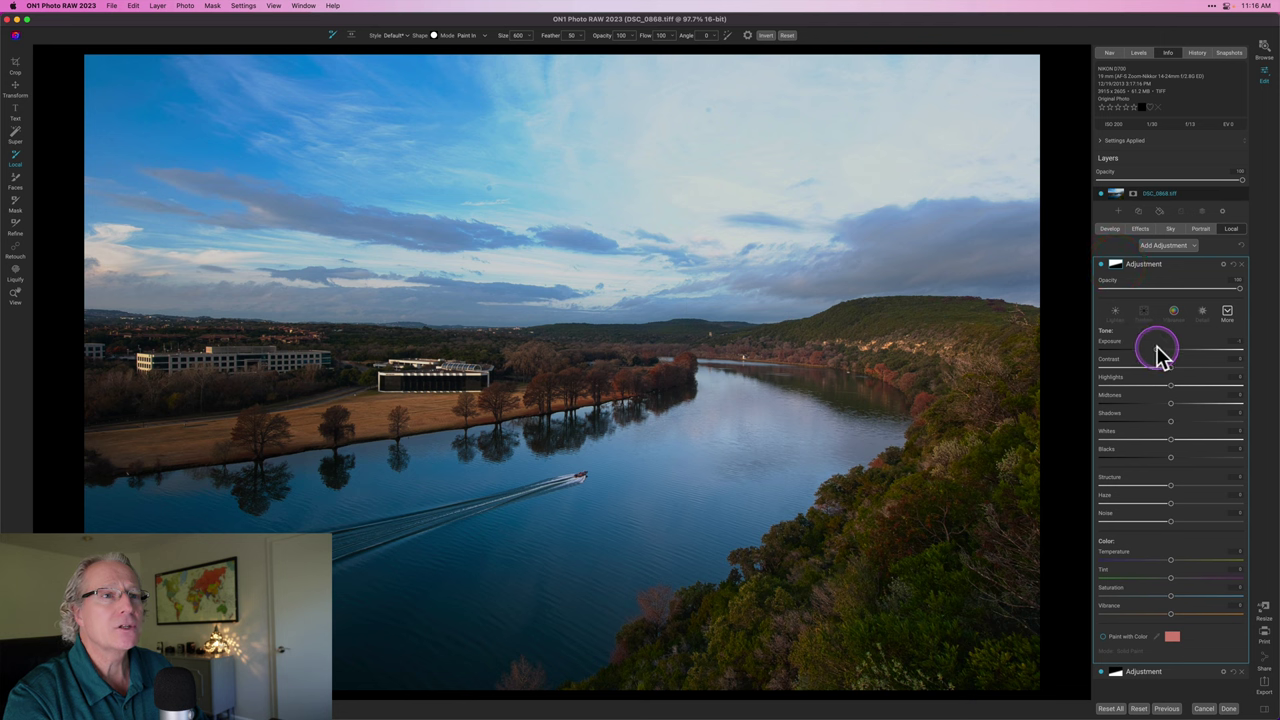
drag(1160, 355, 1172, 355)
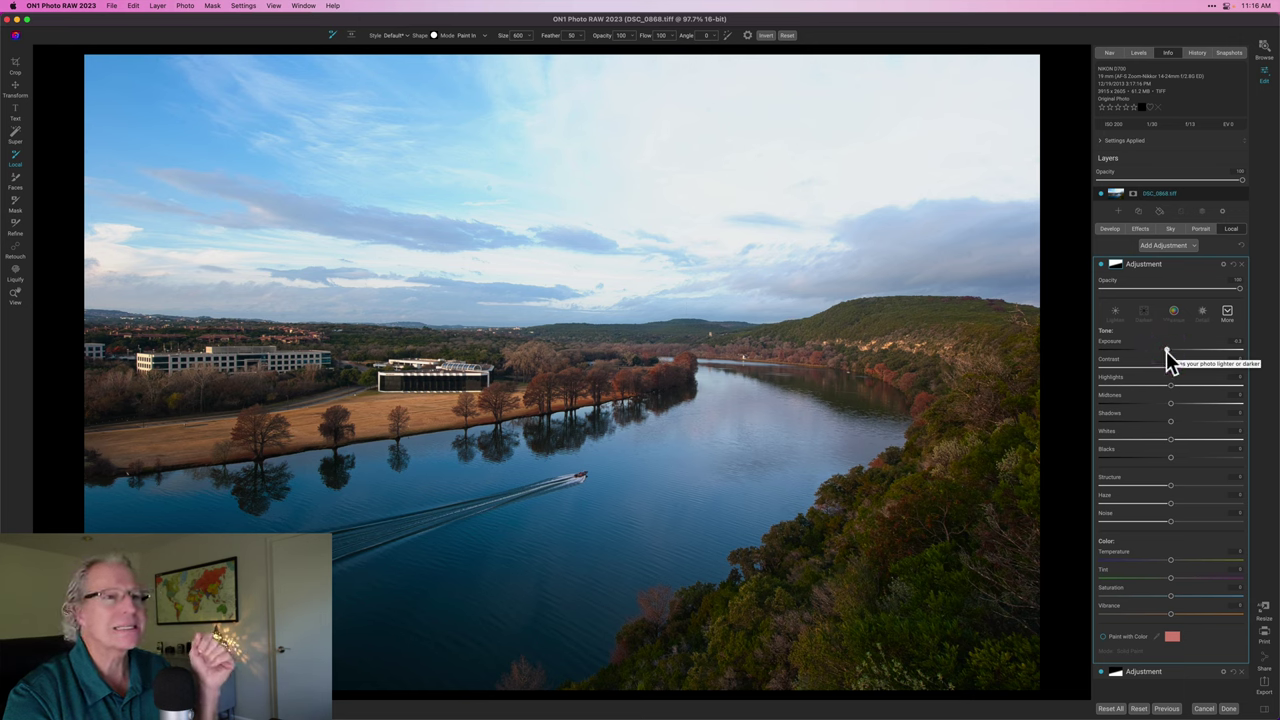
drag(1168, 395, 1157, 391)
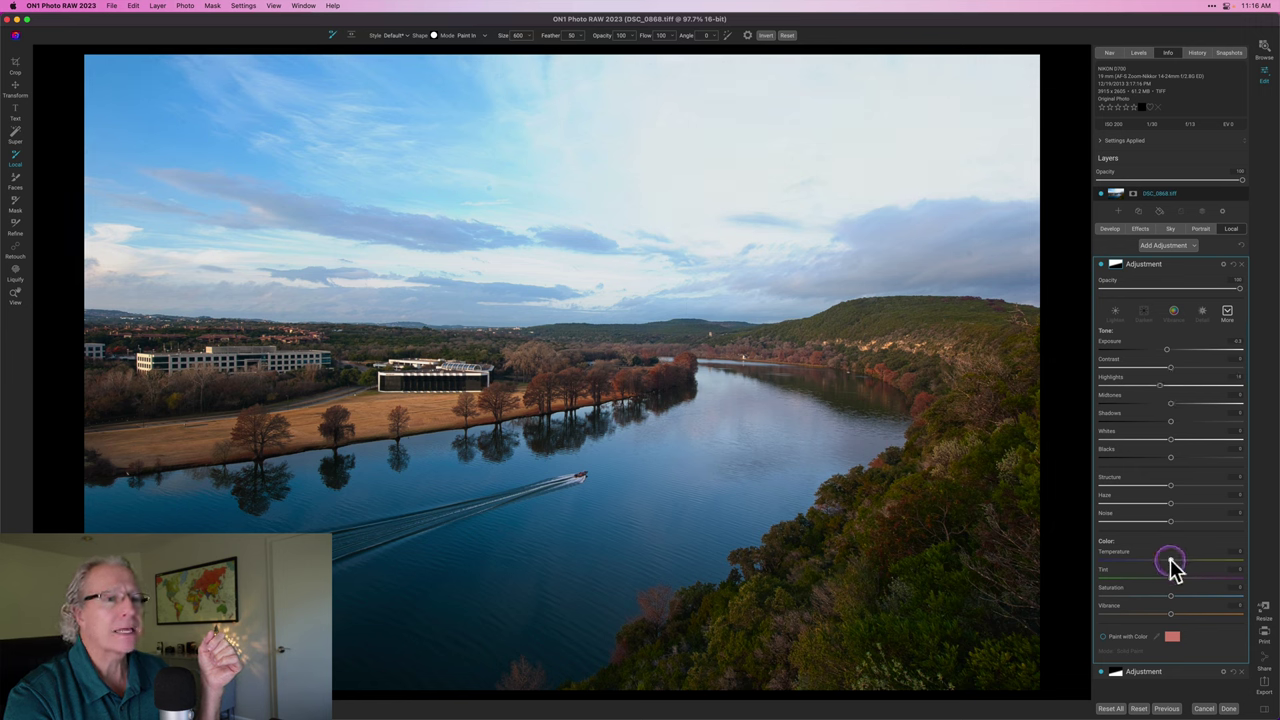
drag(1170, 559, 1164, 560)
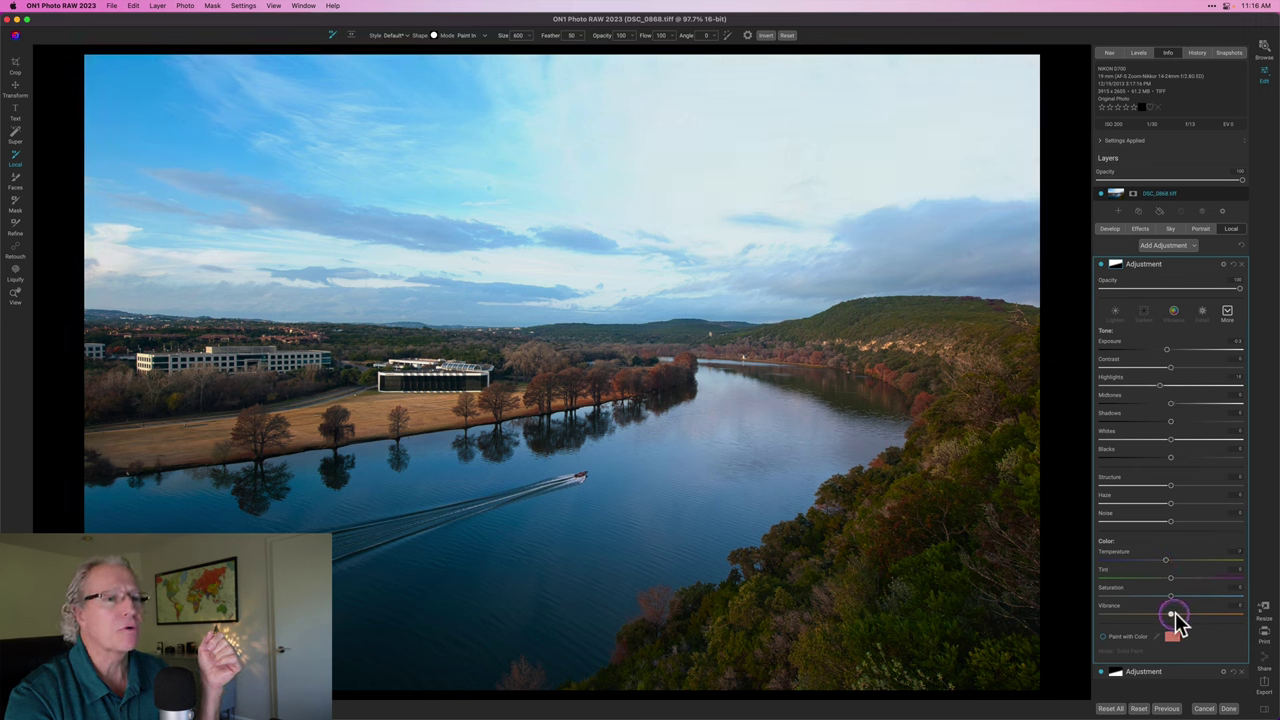
drag(1176, 620, 1176, 612)
click(1105, 280)
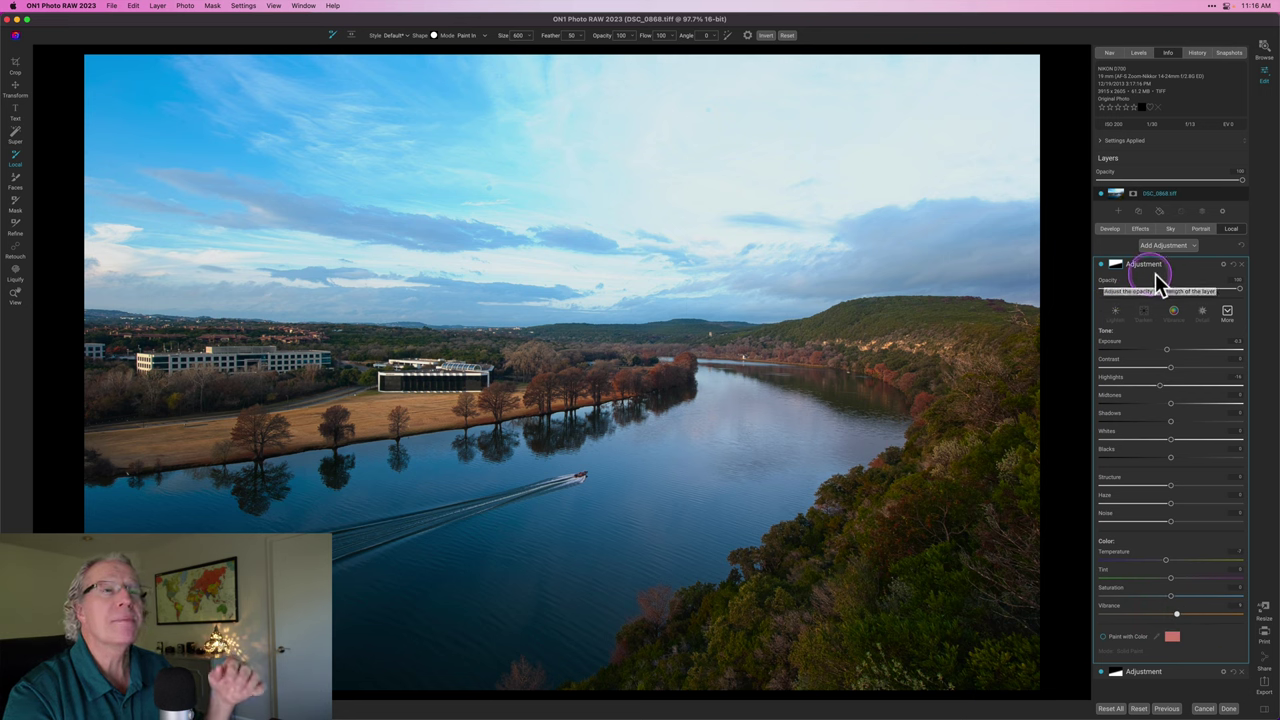
Step: Toggle the sky adjustment off and on to compare before and after, then collapse its settings
click(1157, 281)
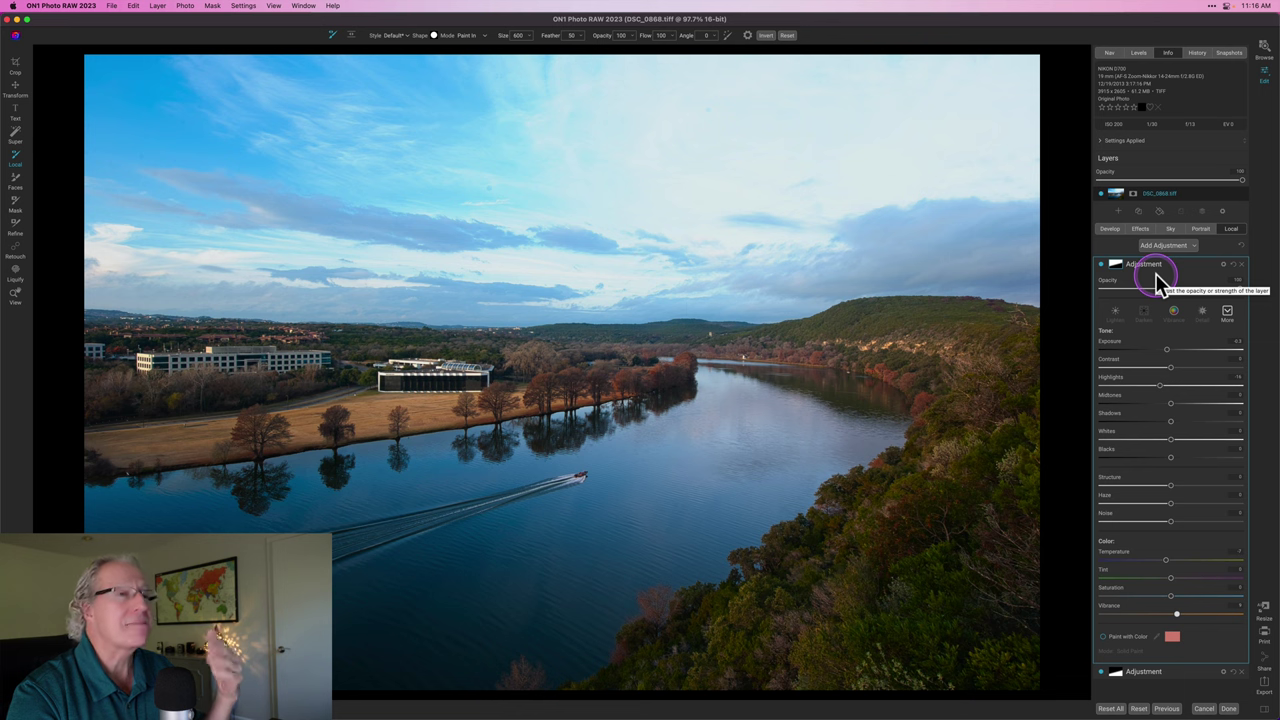
click(1103, 267)
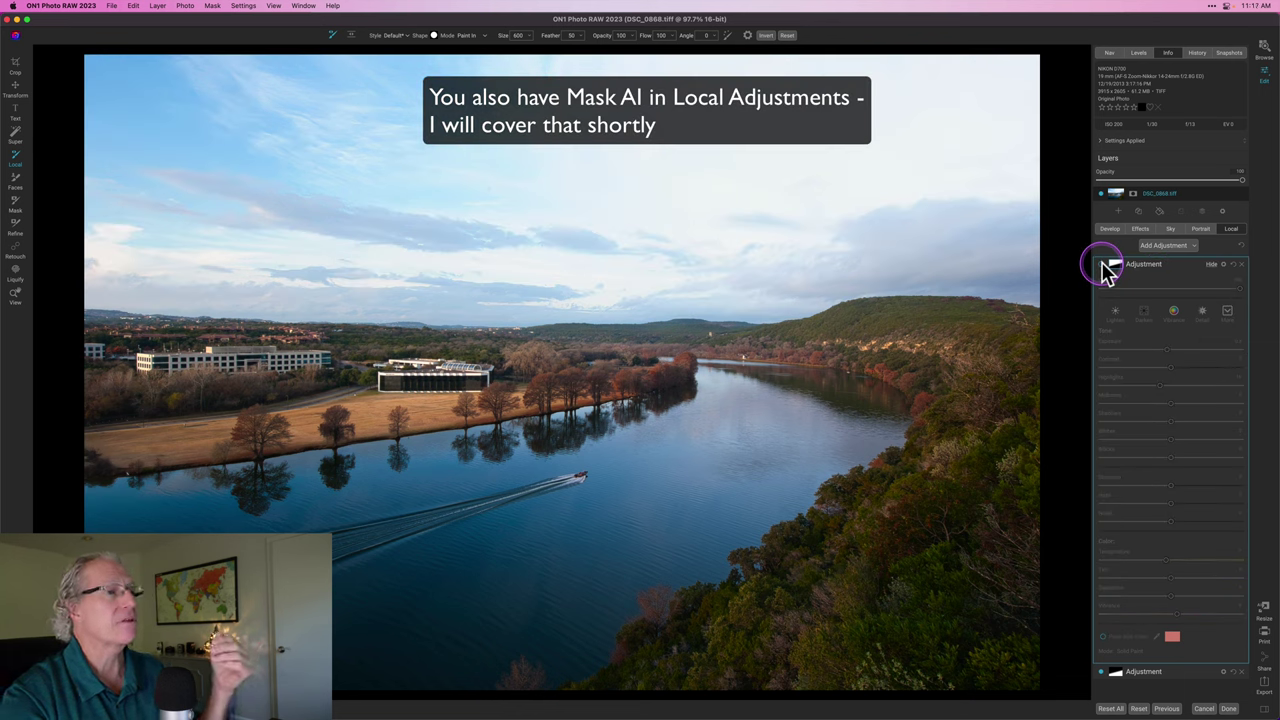
click(1103, 267)
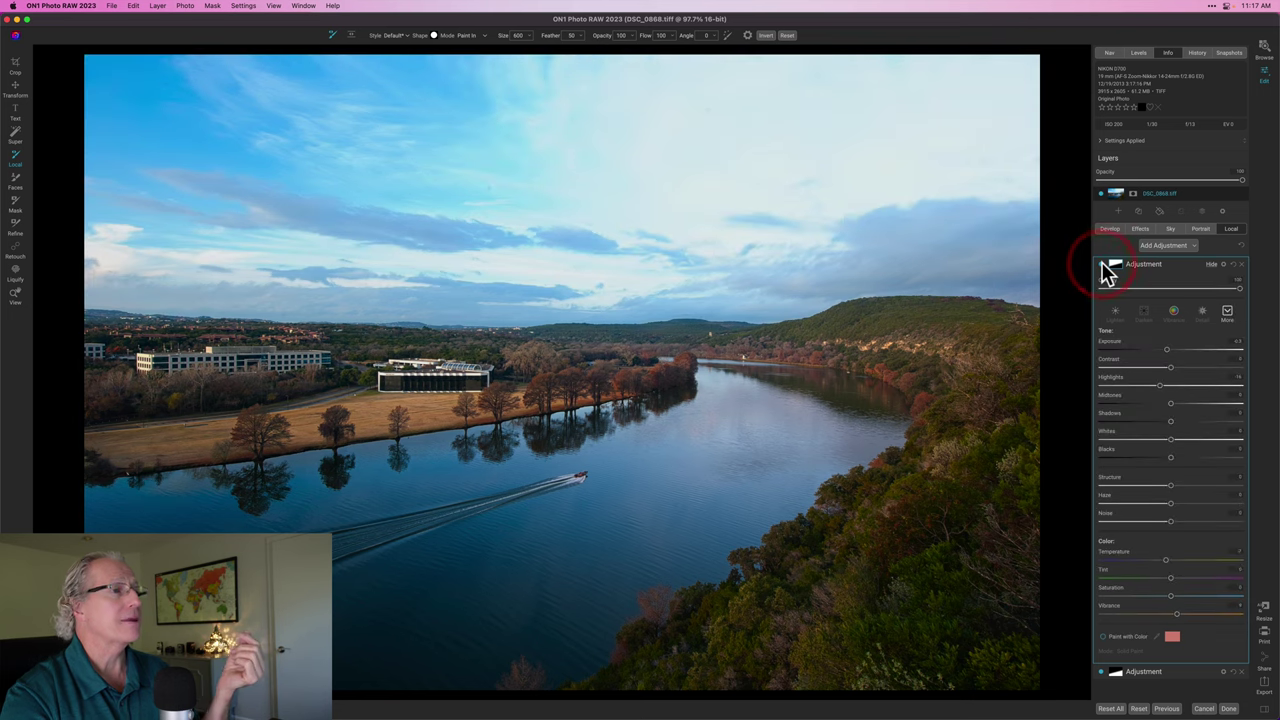
click(1168, 260)
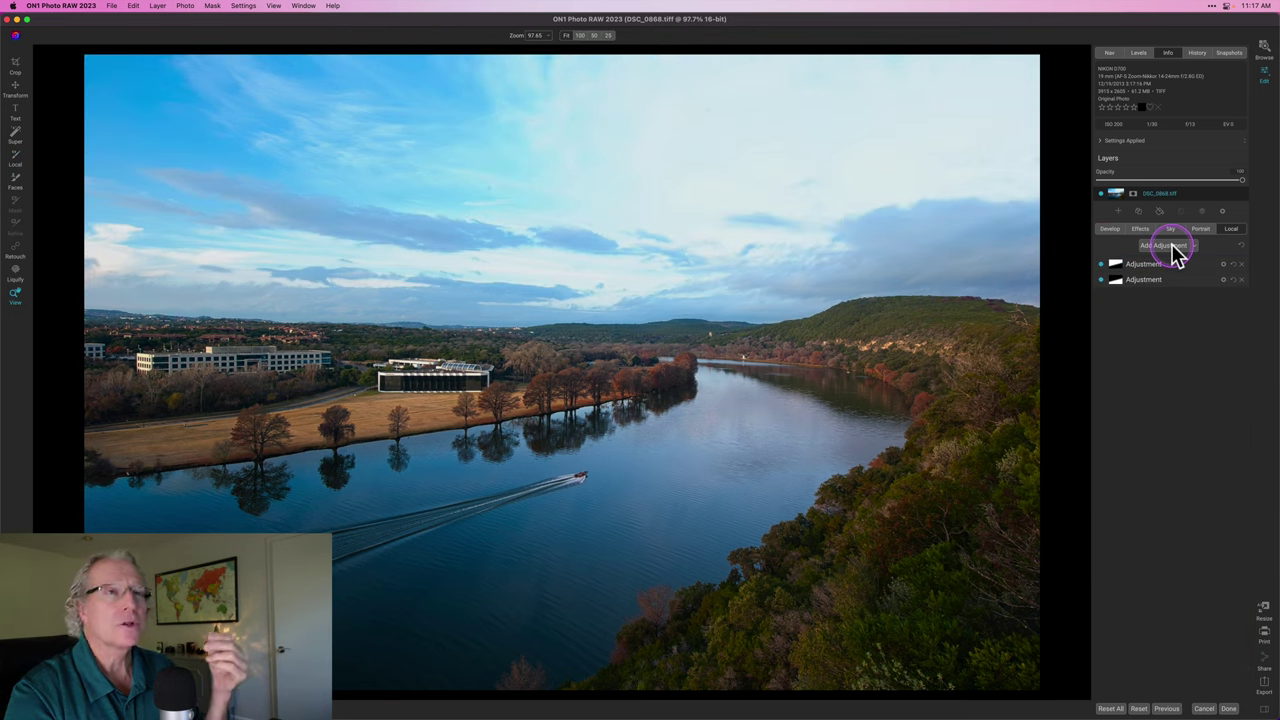
Step: Add a third local adjustment layer and nudge its exposure up
click(1176, 247)
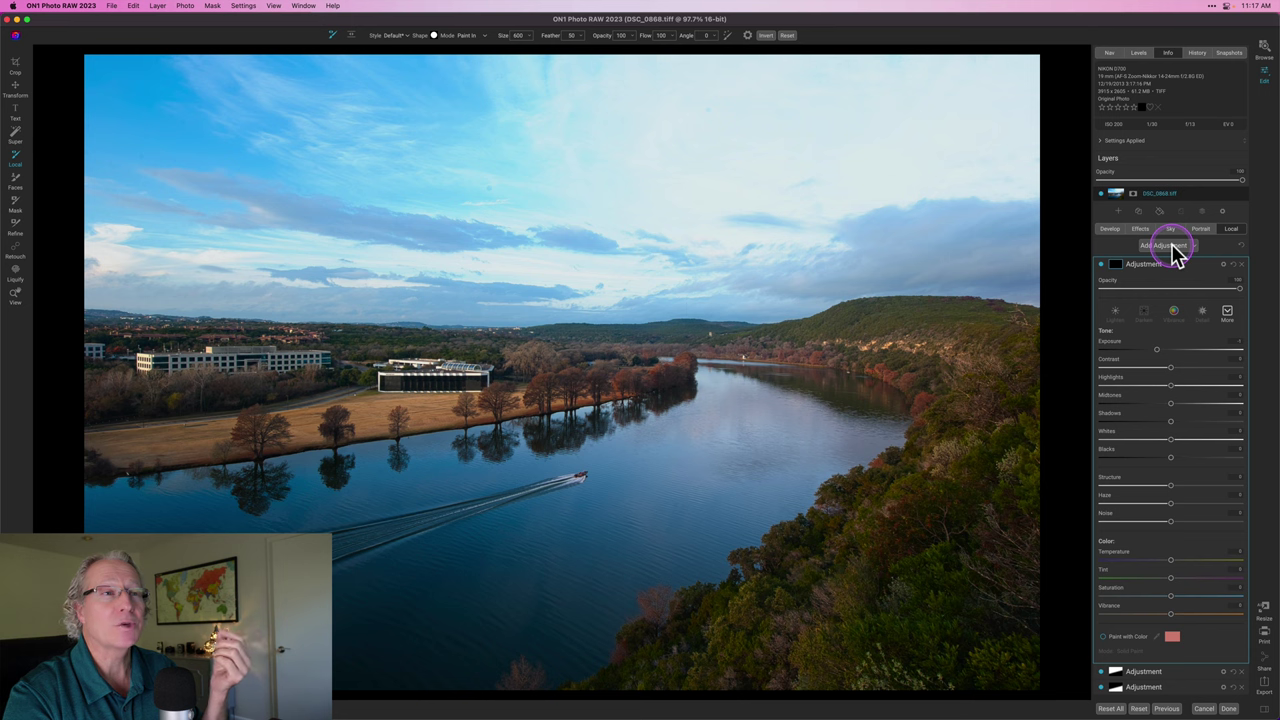
drag(1157, 349, 1169, 350)
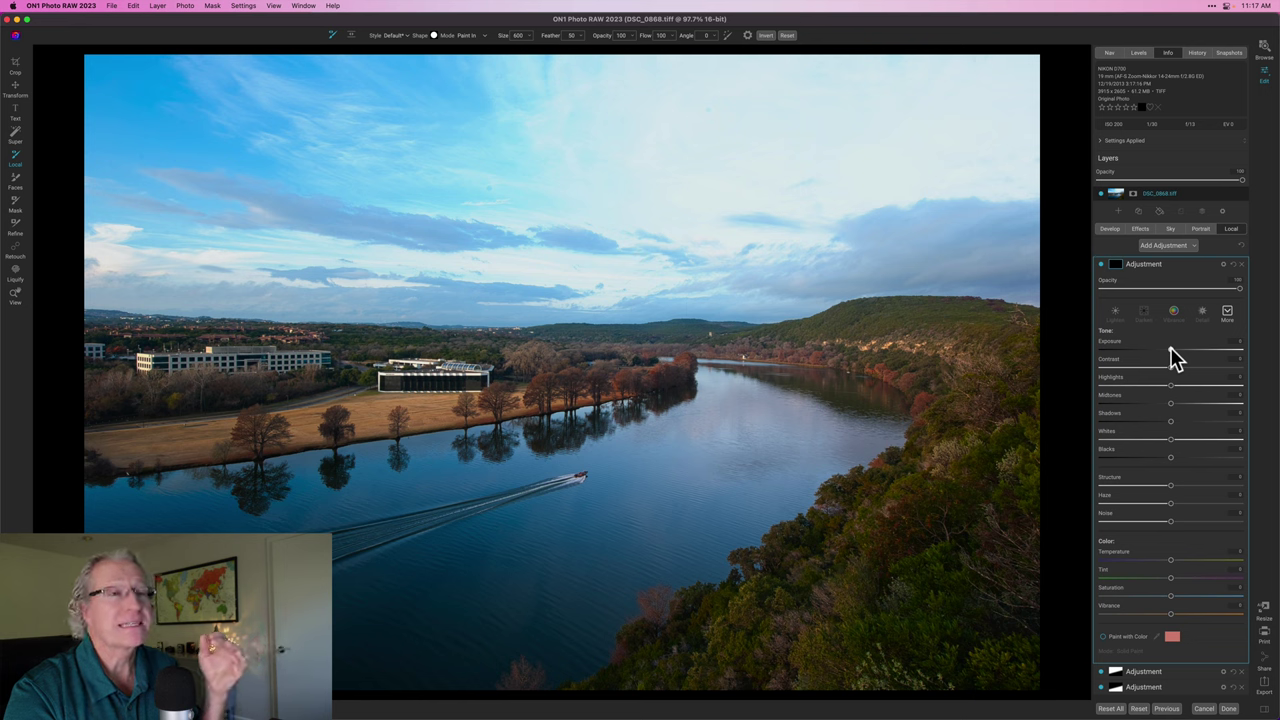
drag(1169, 350, 1170, 348)
click(1142, 303)
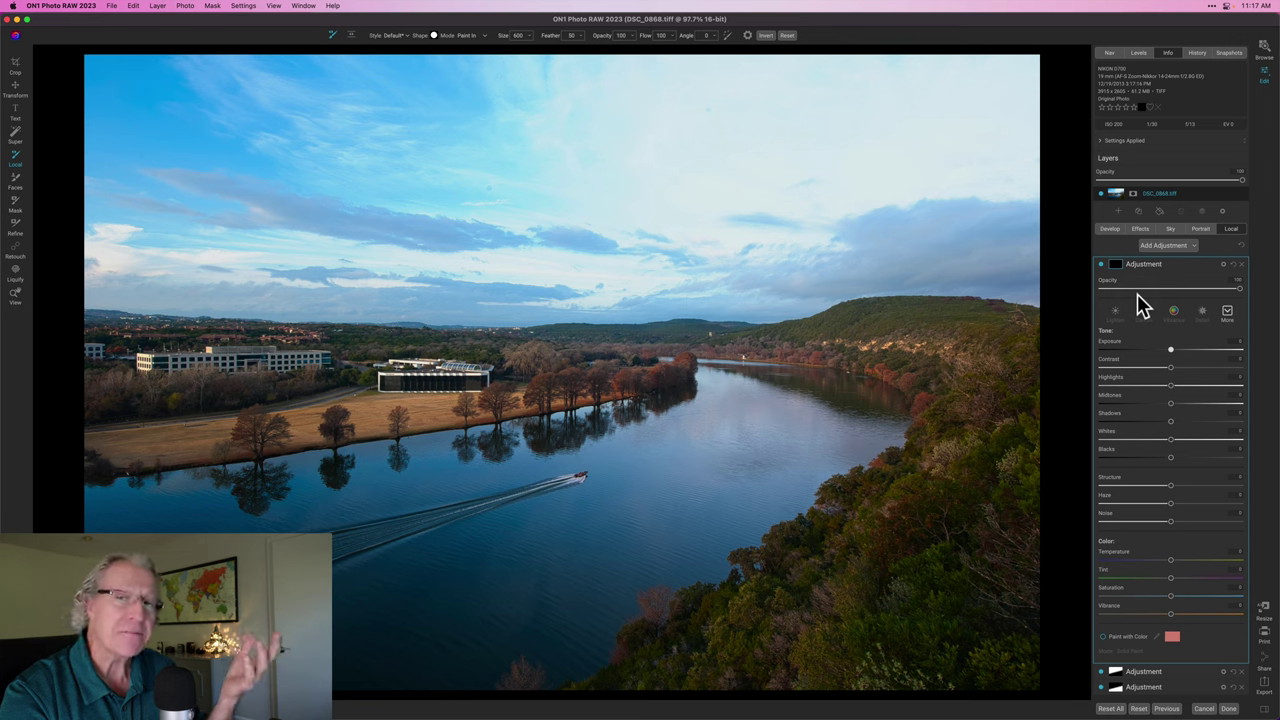
Step: Invert the new adjustment's mask so it covers the whole photo
click(1112, 266)
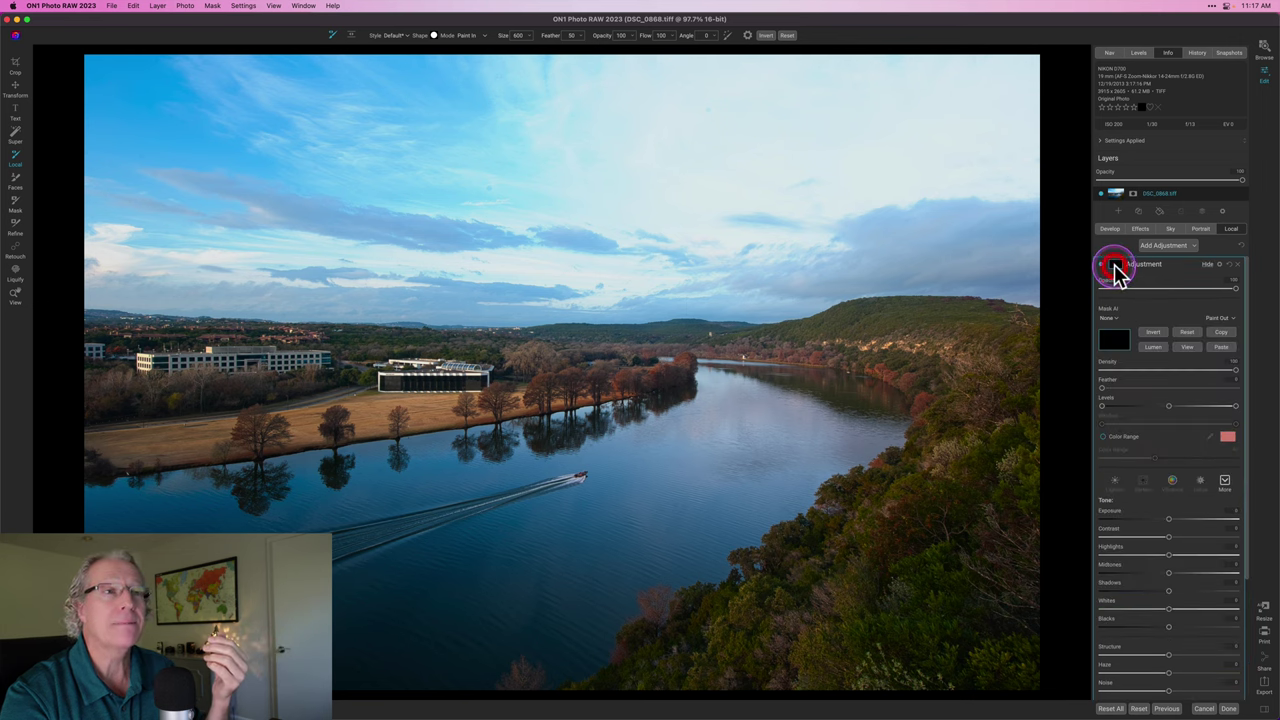
click(1148, 342)
click(1150, 333)
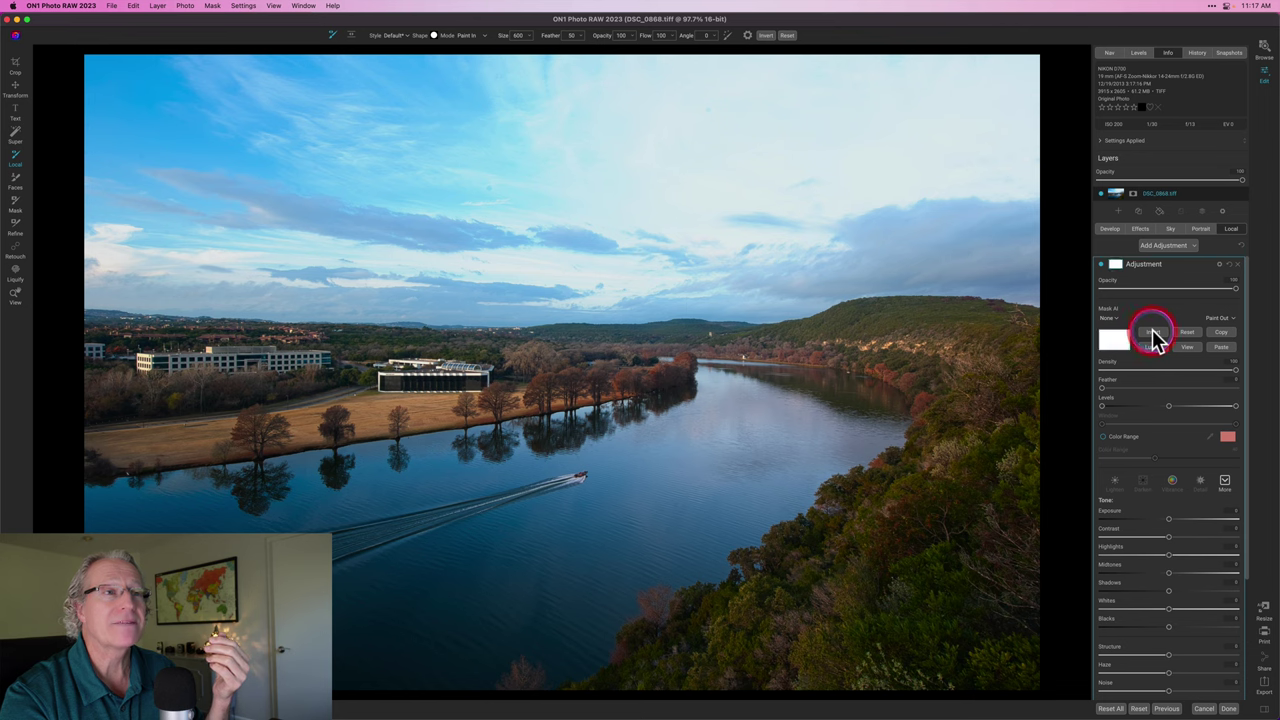
click(1116, 266)
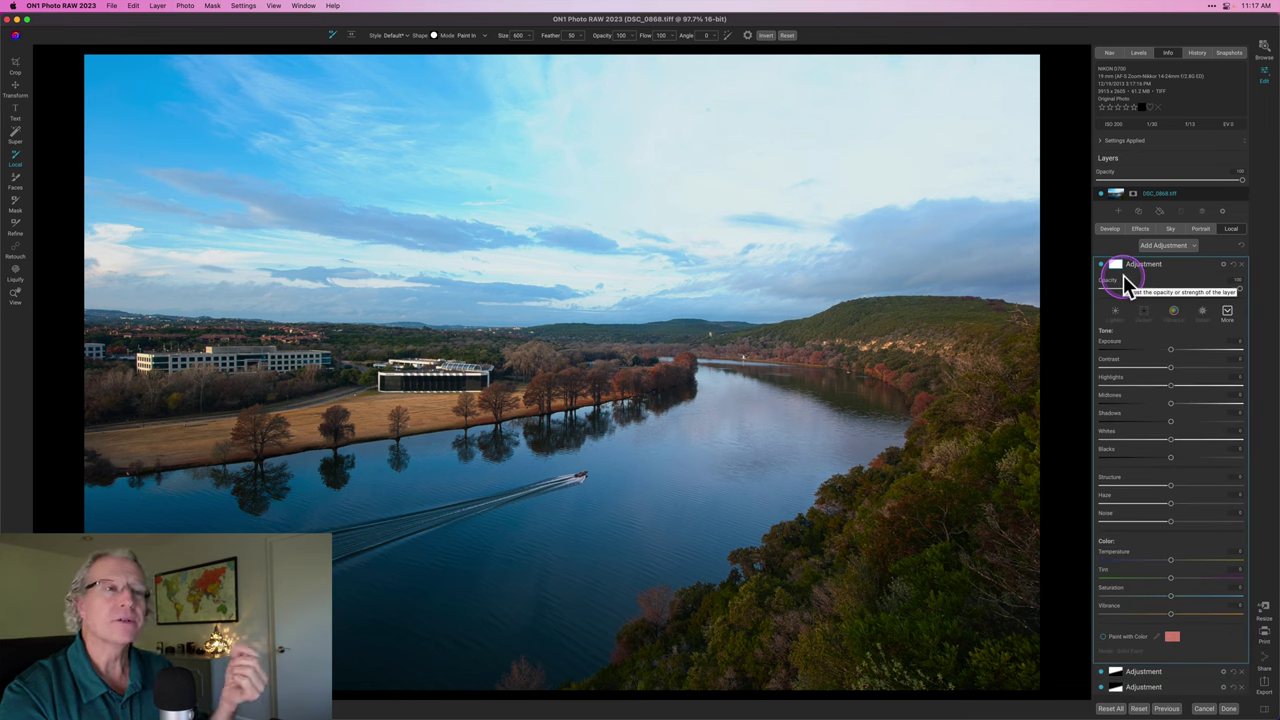
Step: Increase contrast and slightly warm the temperature across the whole photo
click(1175, 398)
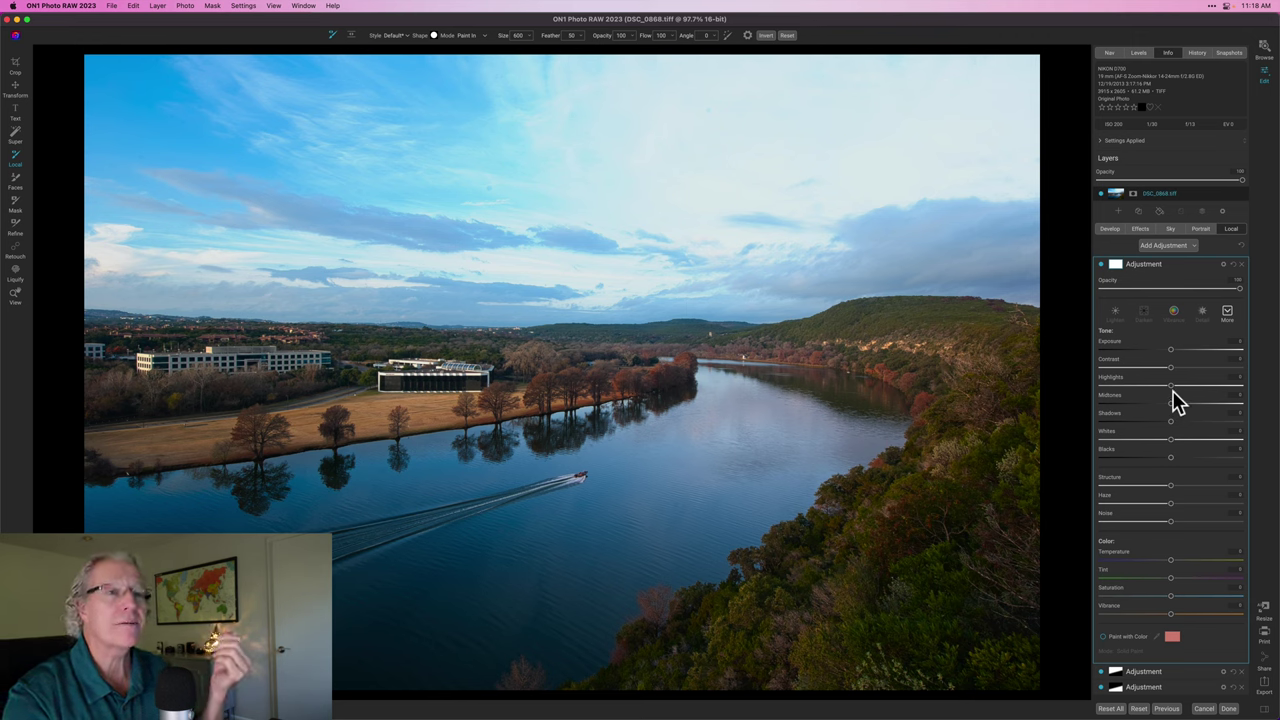
click(1172, 366)
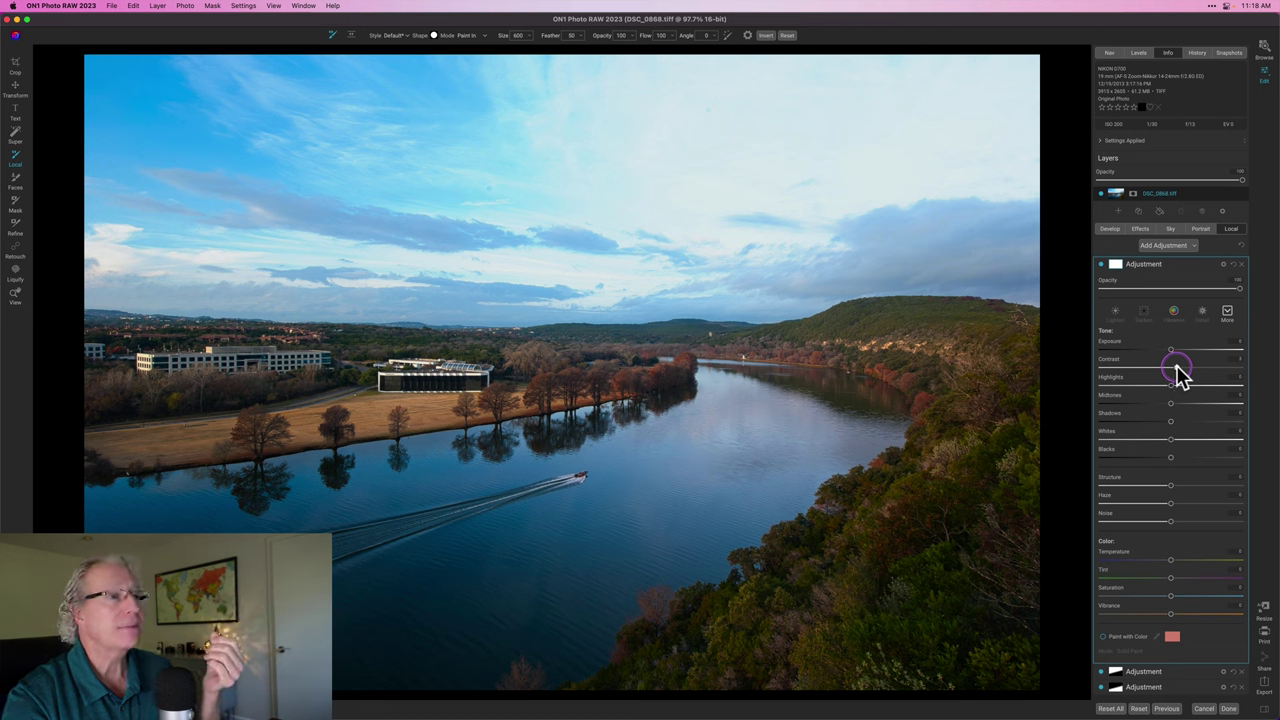
drag(1174, 371, 1164, 386)
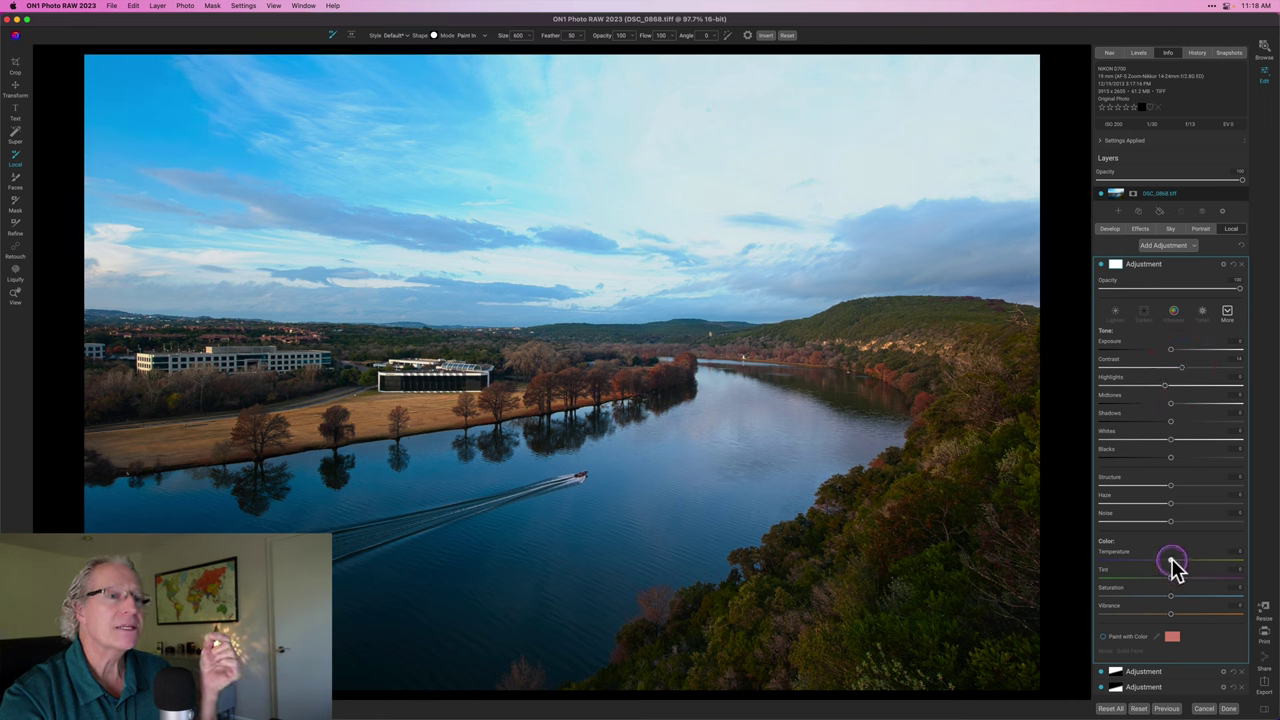
drag(1172, 558, 1174, 559)
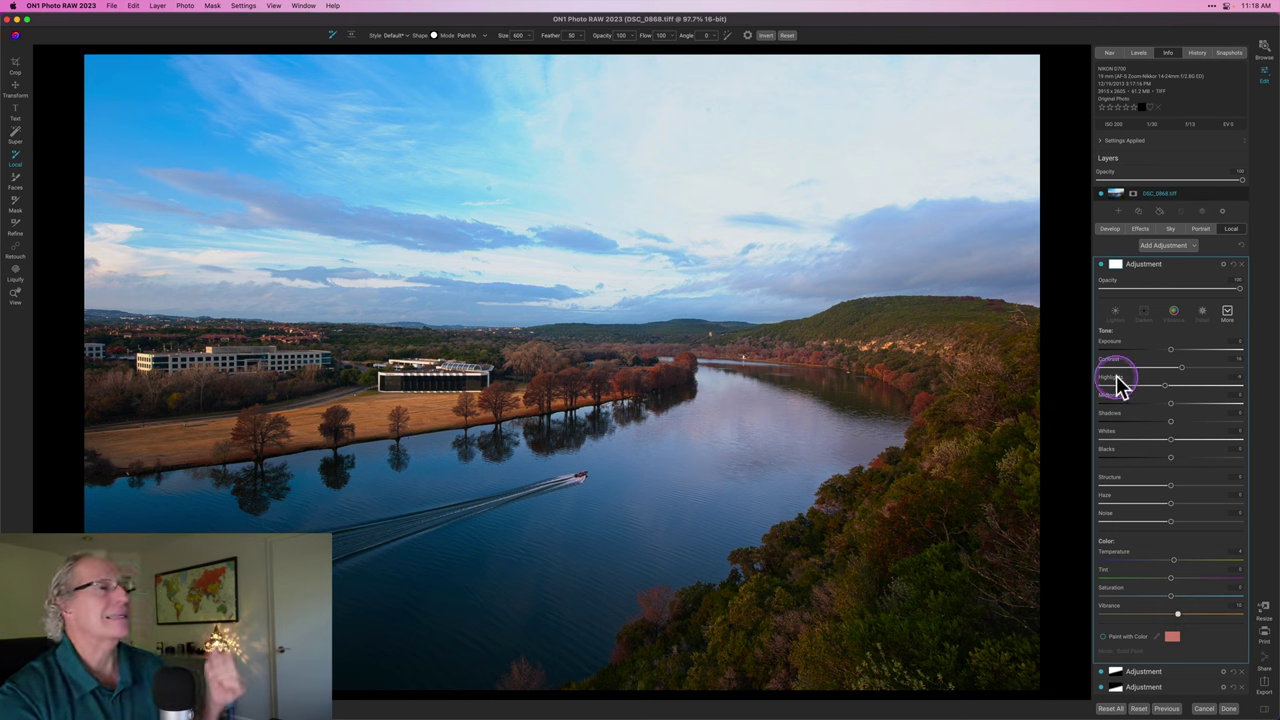
double_click(1145, 265)
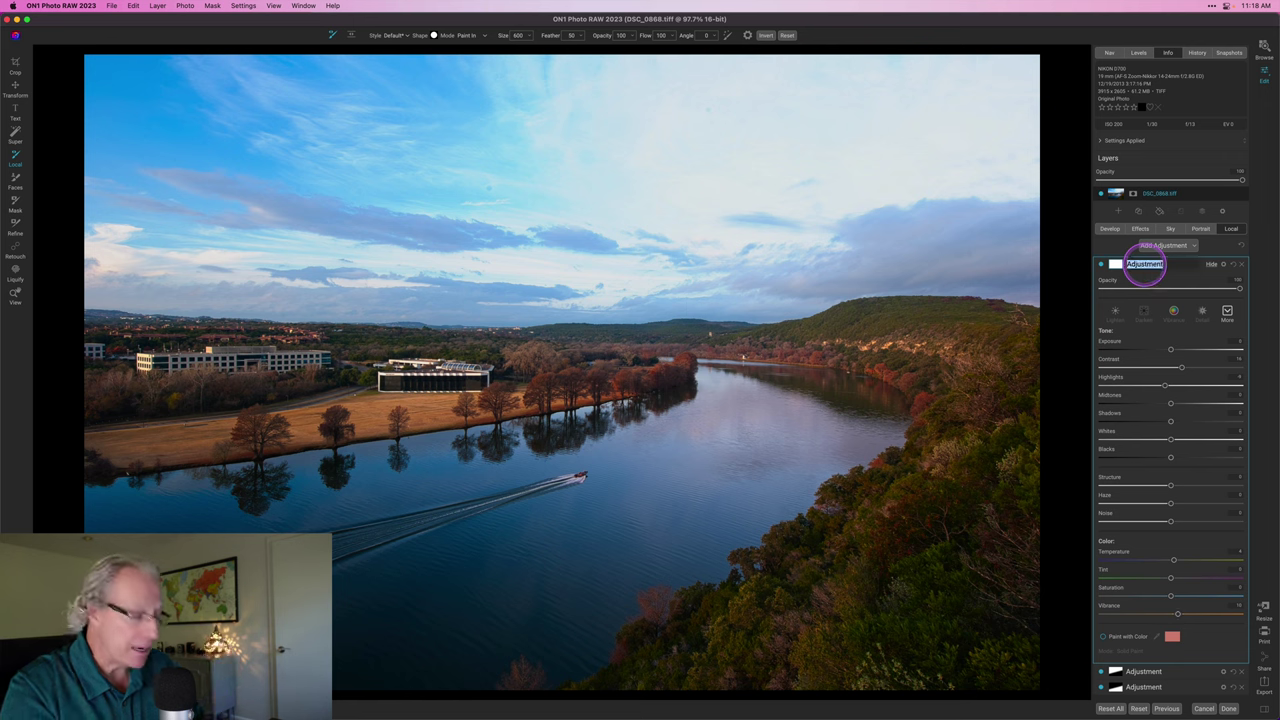
text(Global)
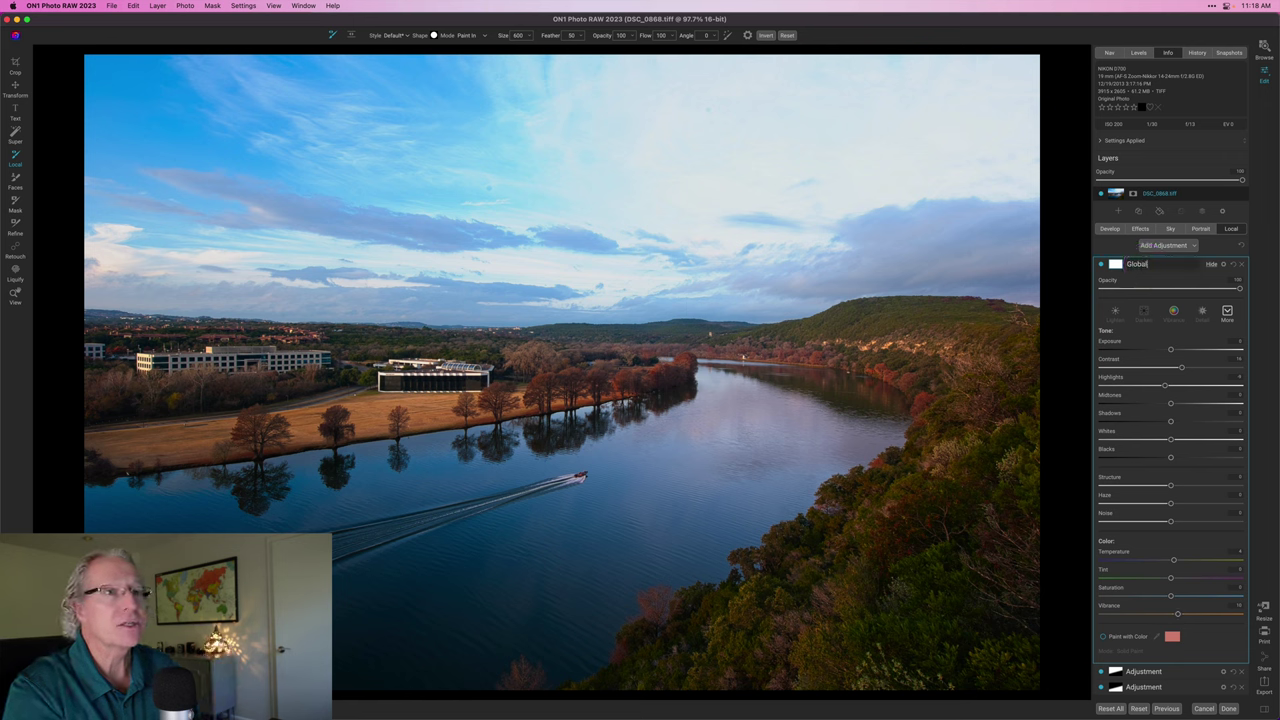
click(1146, 270)
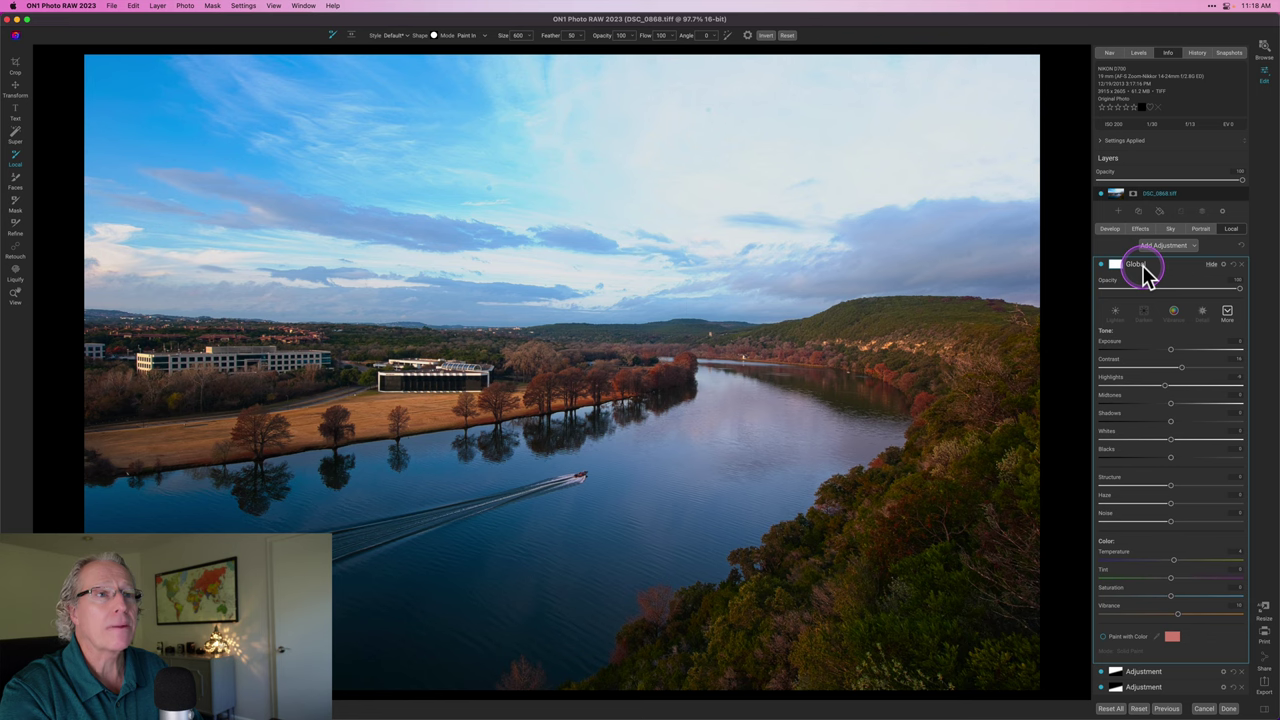
click(1143, 267)
click(1142, 280)
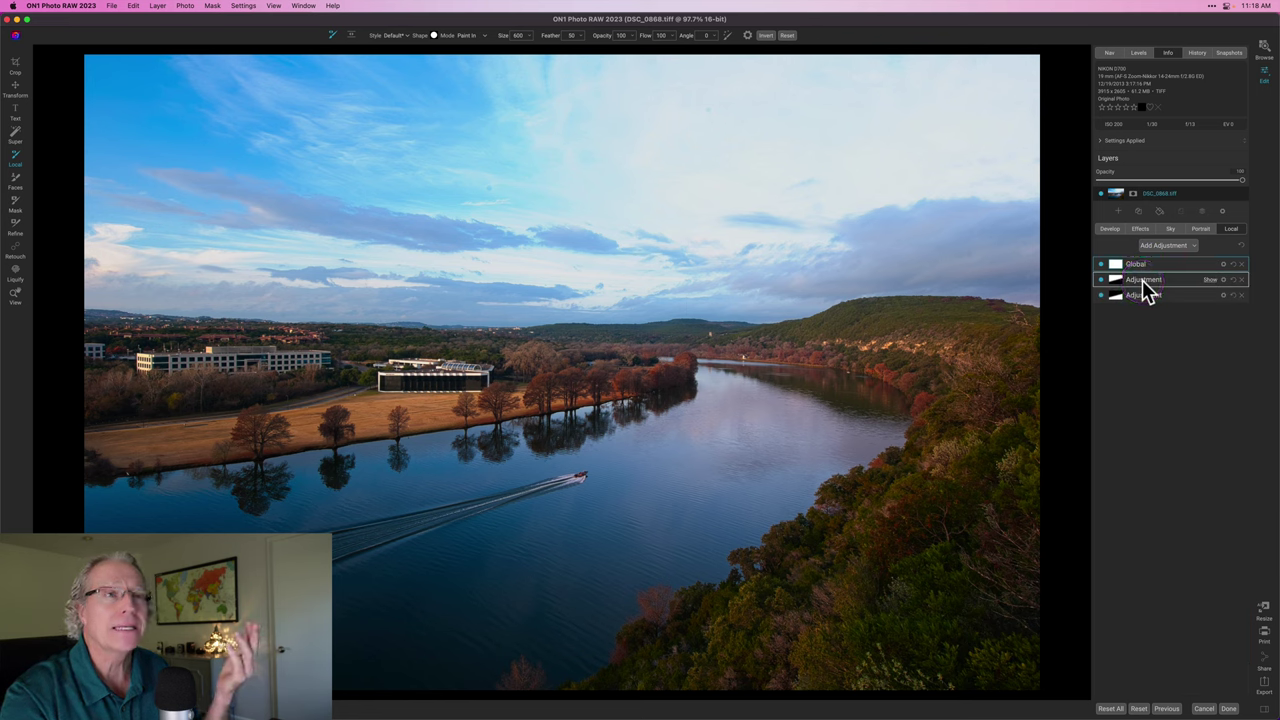
click(1142, 280)
click(1141, 279)
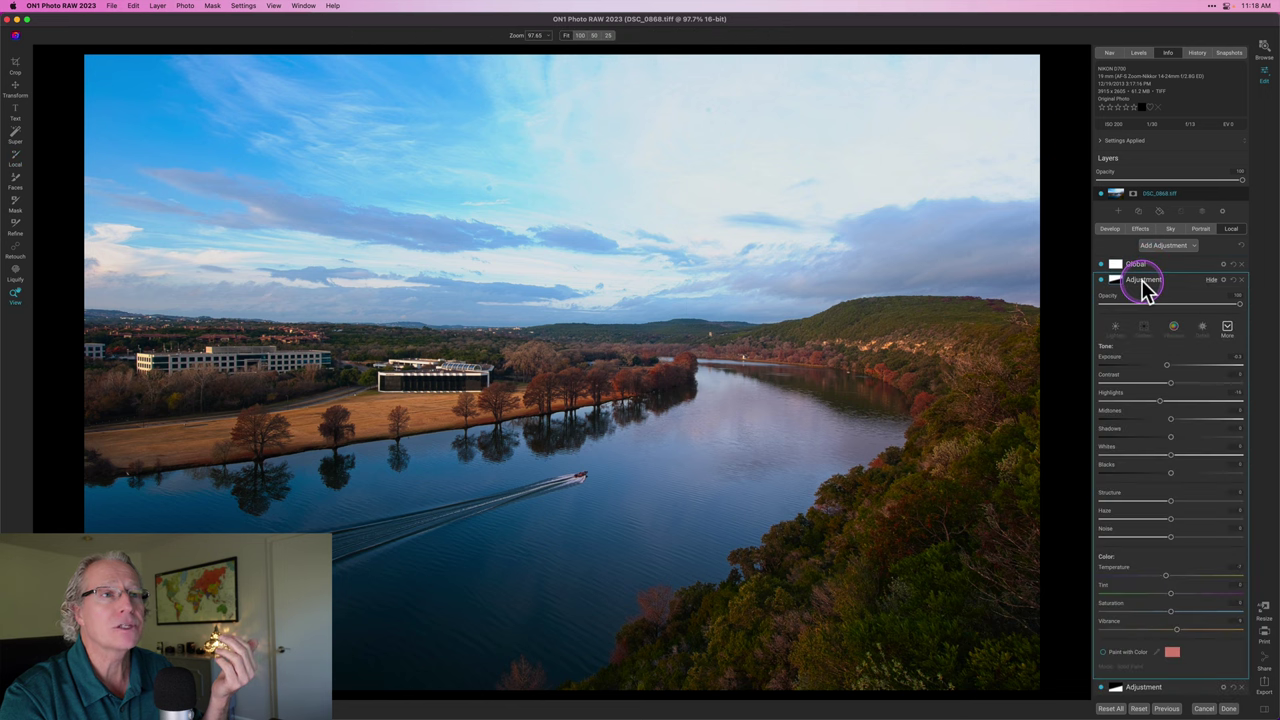
double_click(1143, 280)
text(Top)
key(Return)
click(1143, 295)
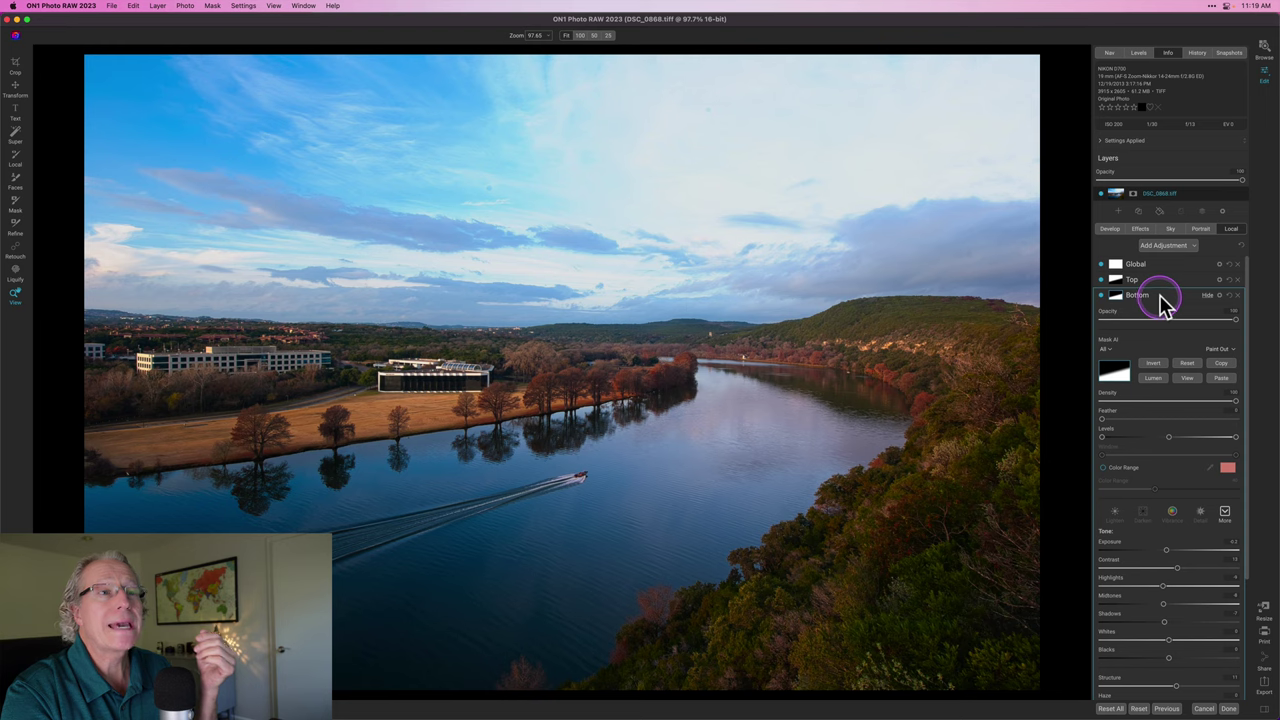
double_click(1157, 295)
text(Bottom)
key(Return)
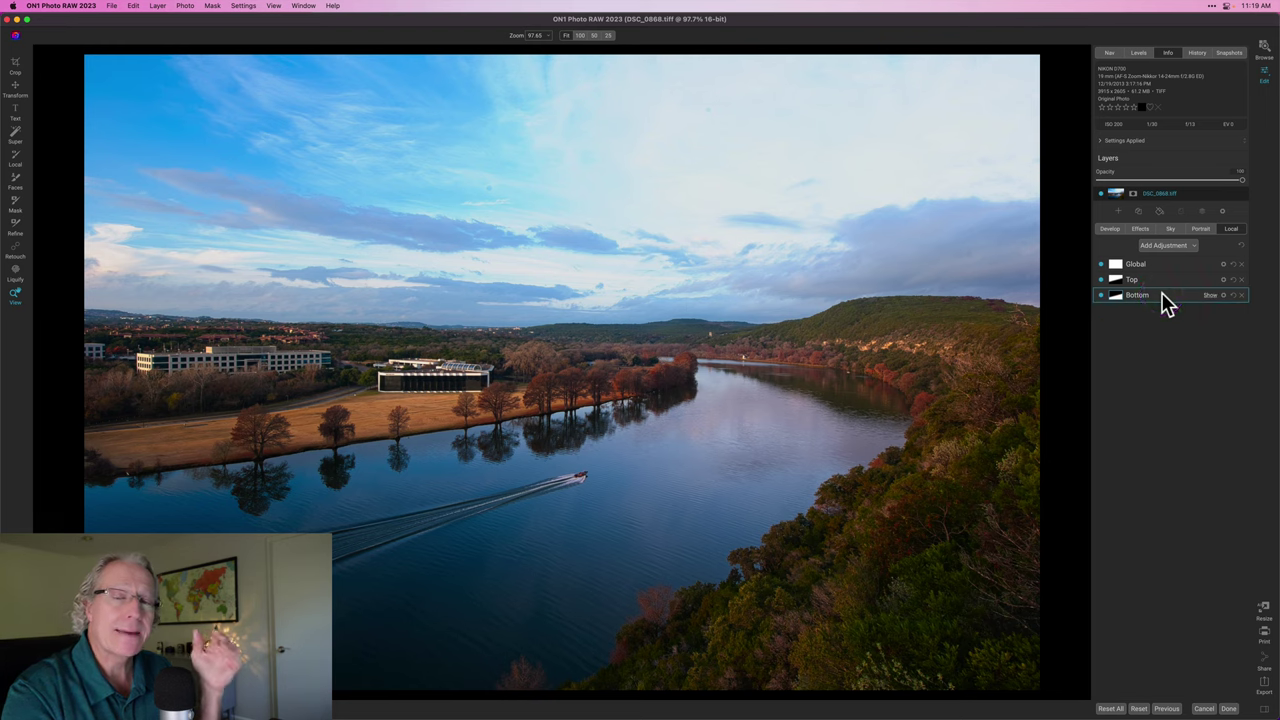
click(1153, 355)
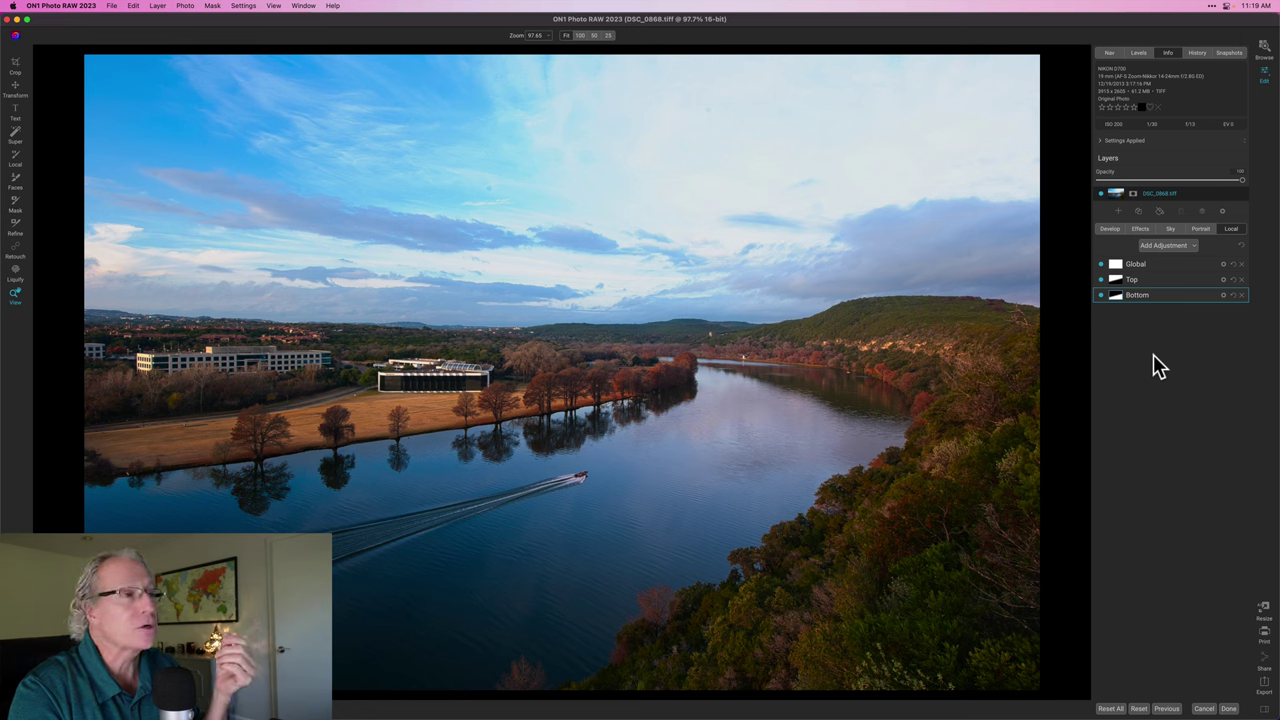
click(1160, 262)
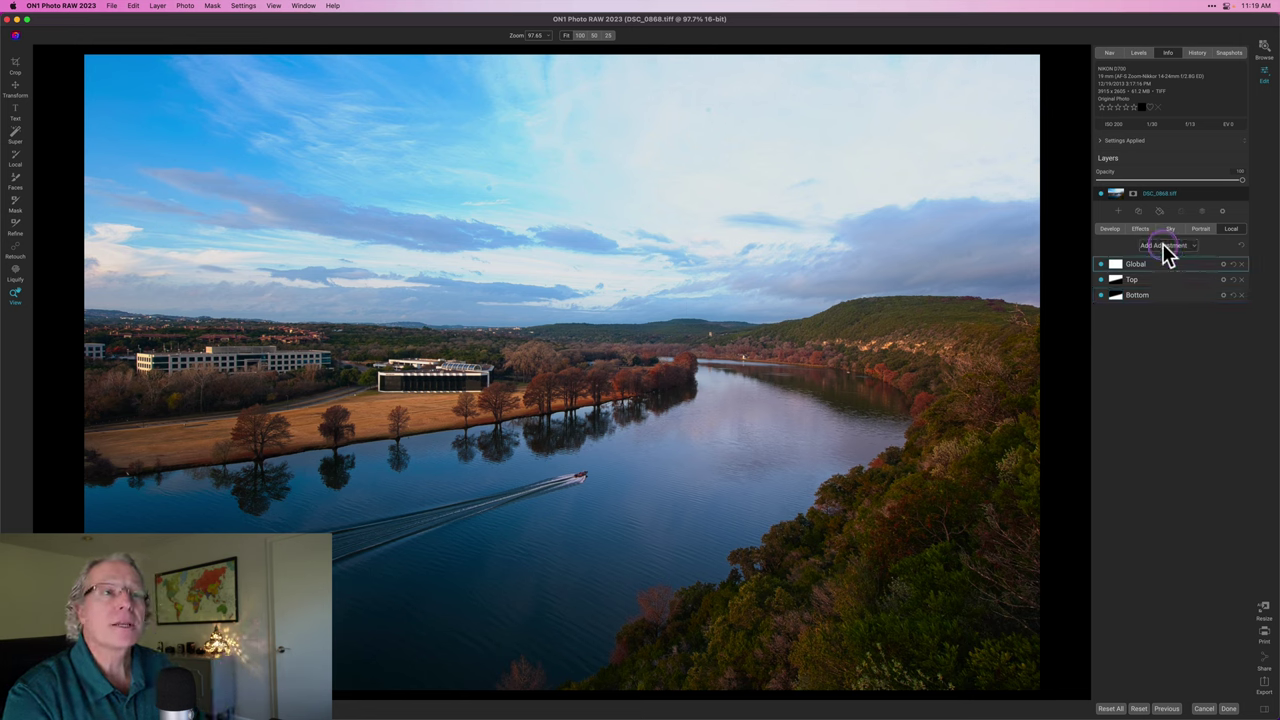
Step: Add a new adjustment layer and apply a Mask AI selection of Water and Sky
click(1163, 245)
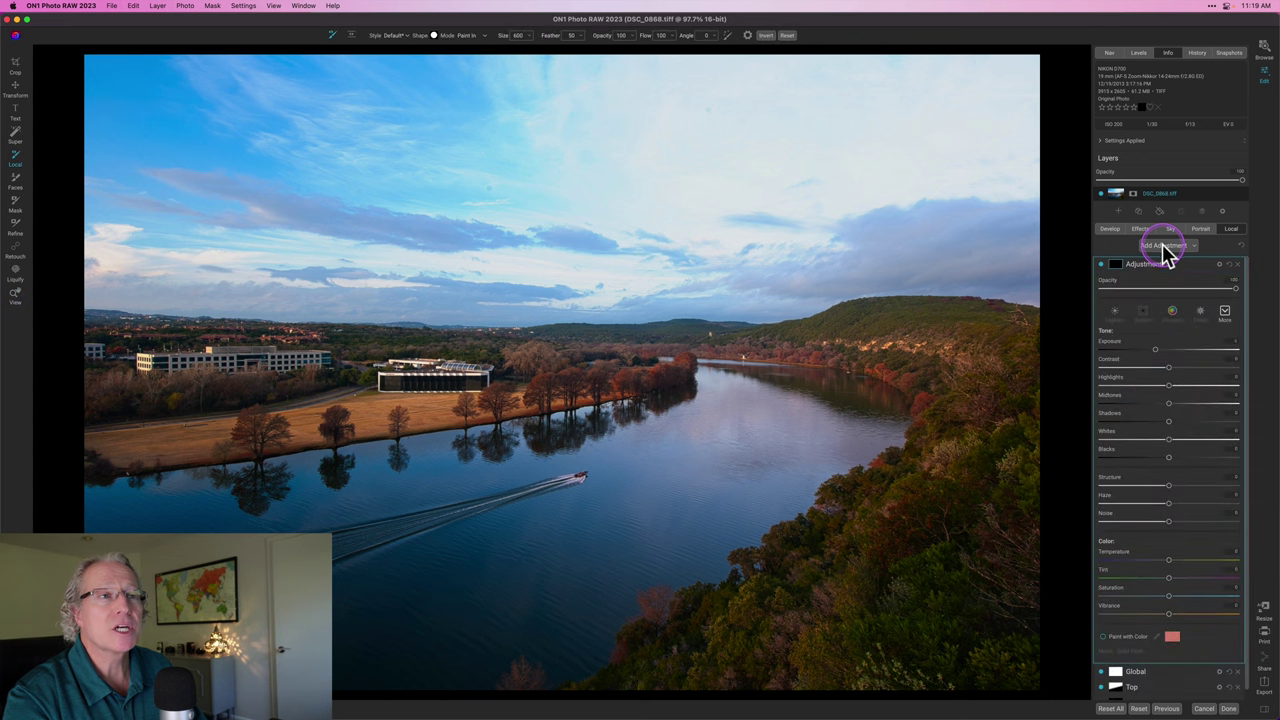
click(1118, 266)
click(1120, 267)
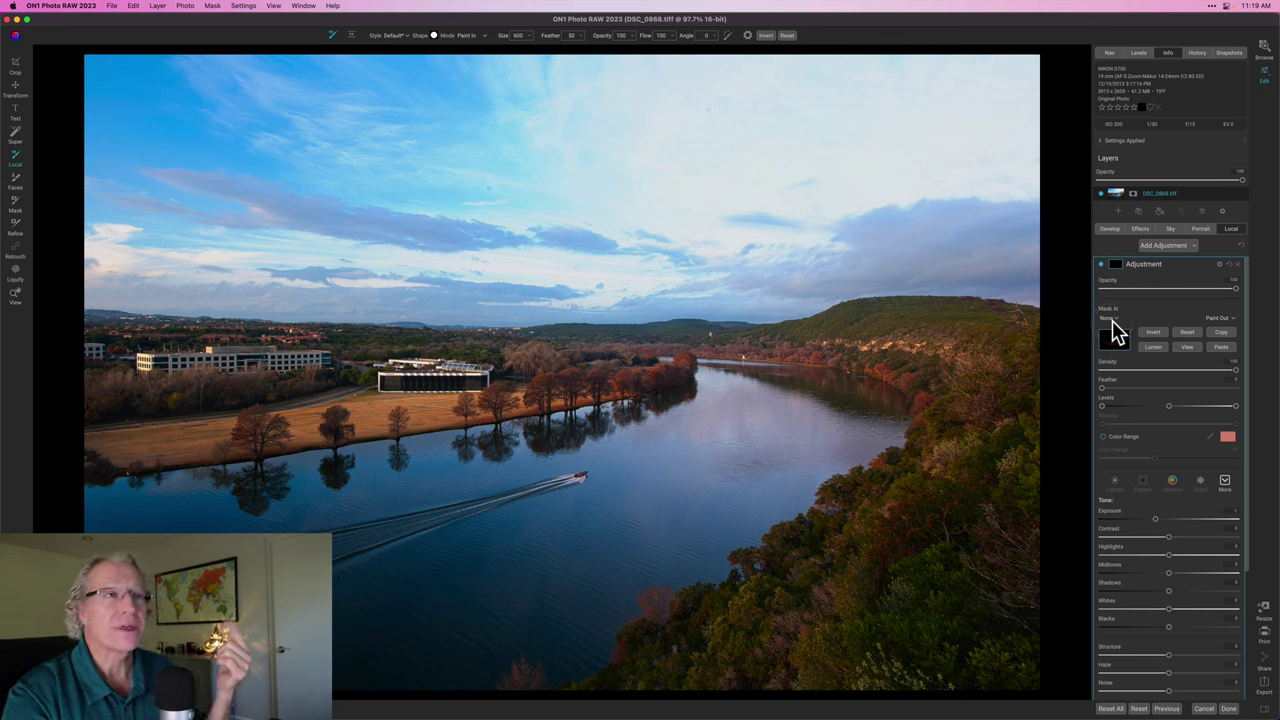
click(1114, 328)
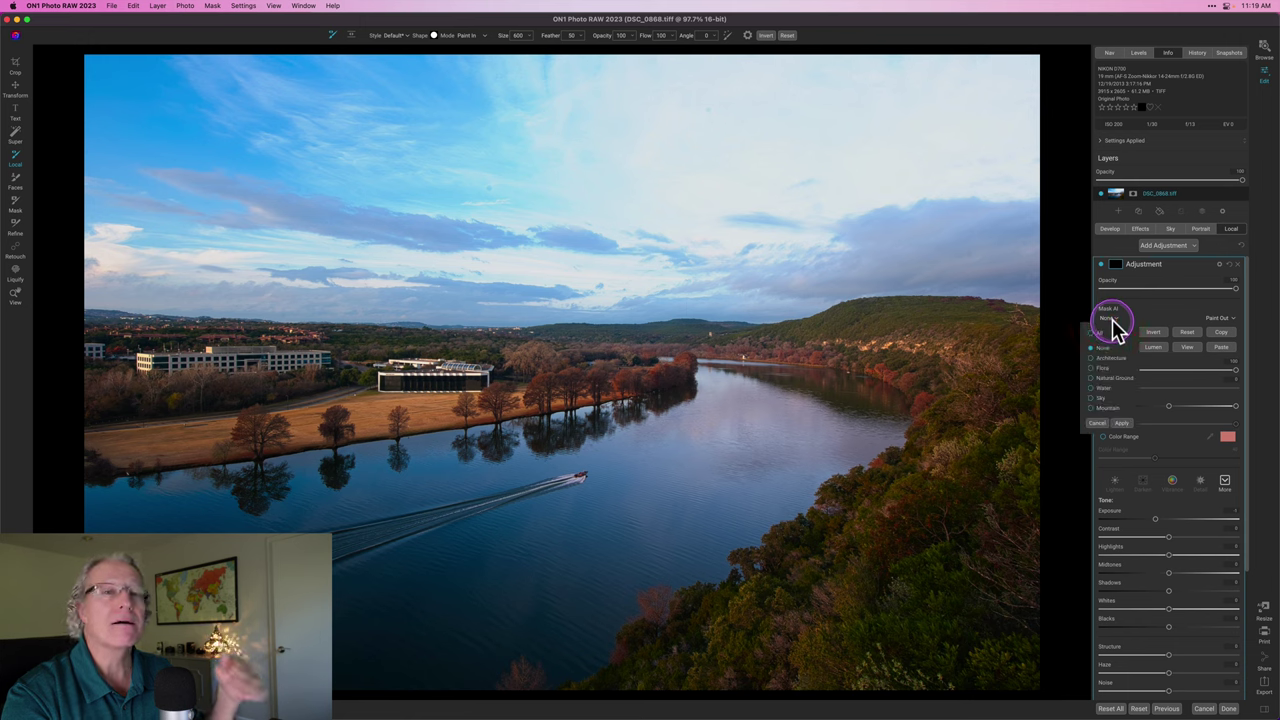
click(1092, 390)
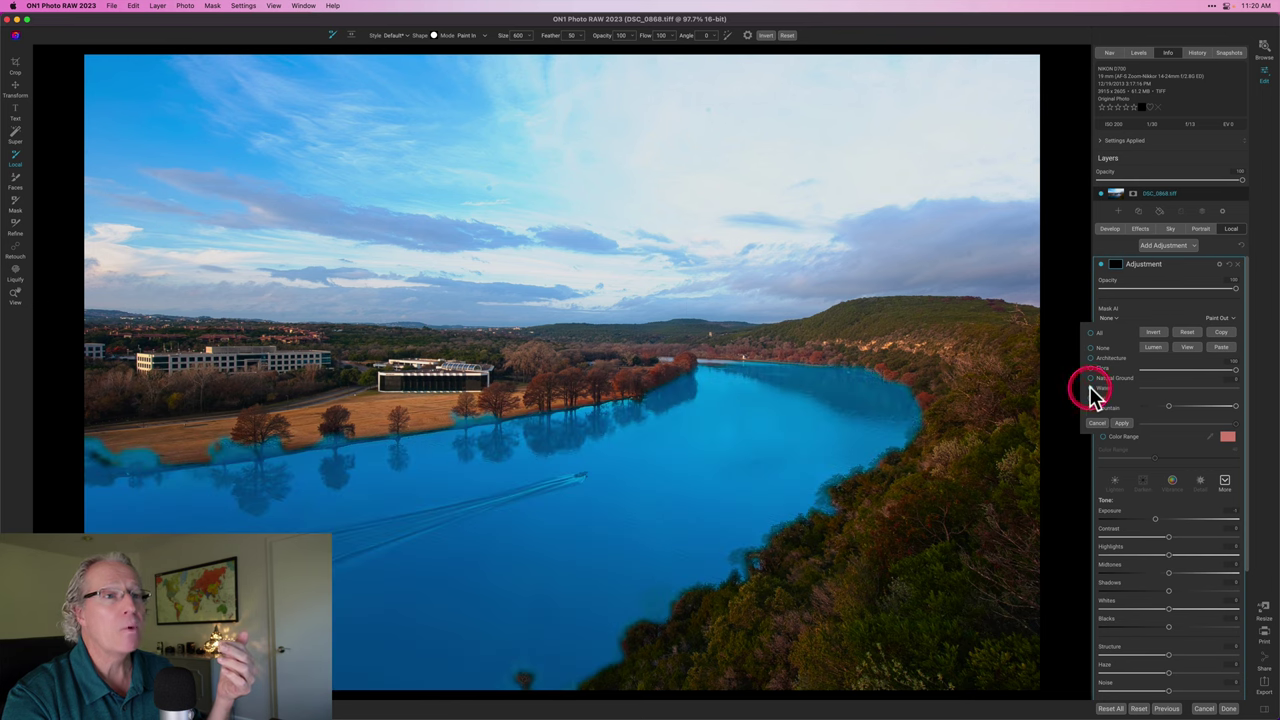
click(1093, 401)
click(1122, 425)
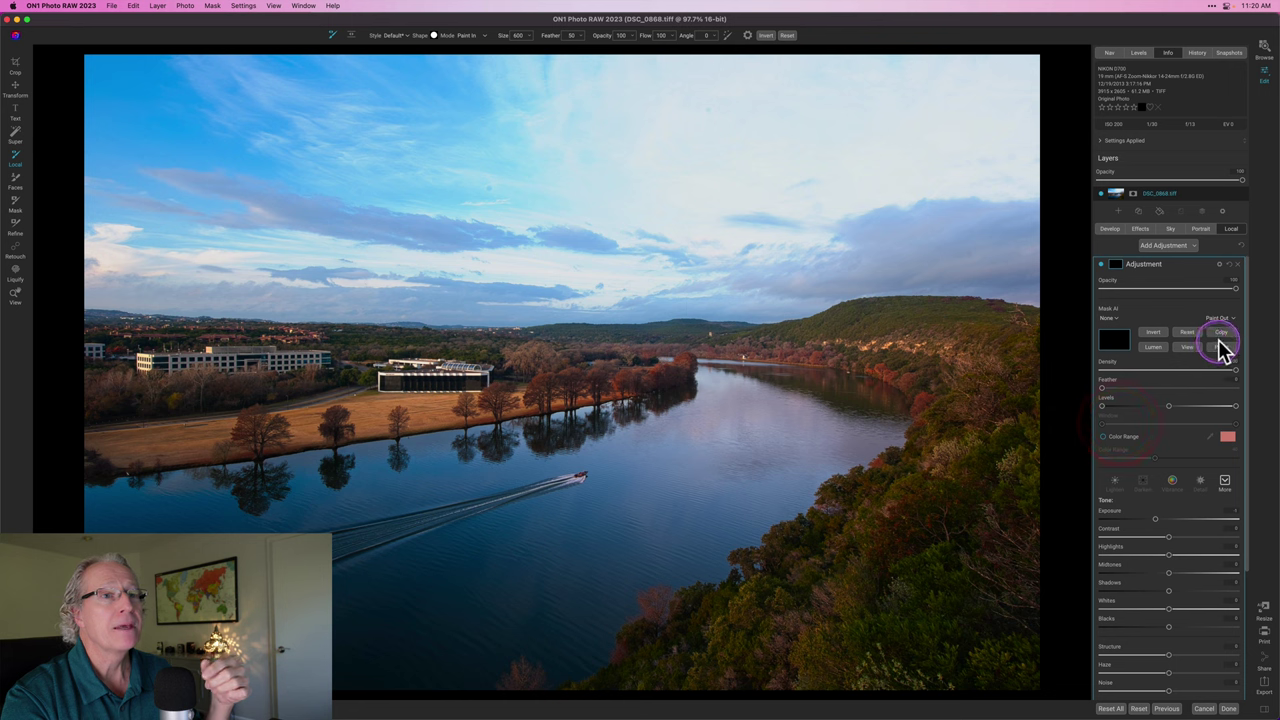
Step: Set the mask mode to Paint In and check it in the black-and-white mask view
click(1221, 319)
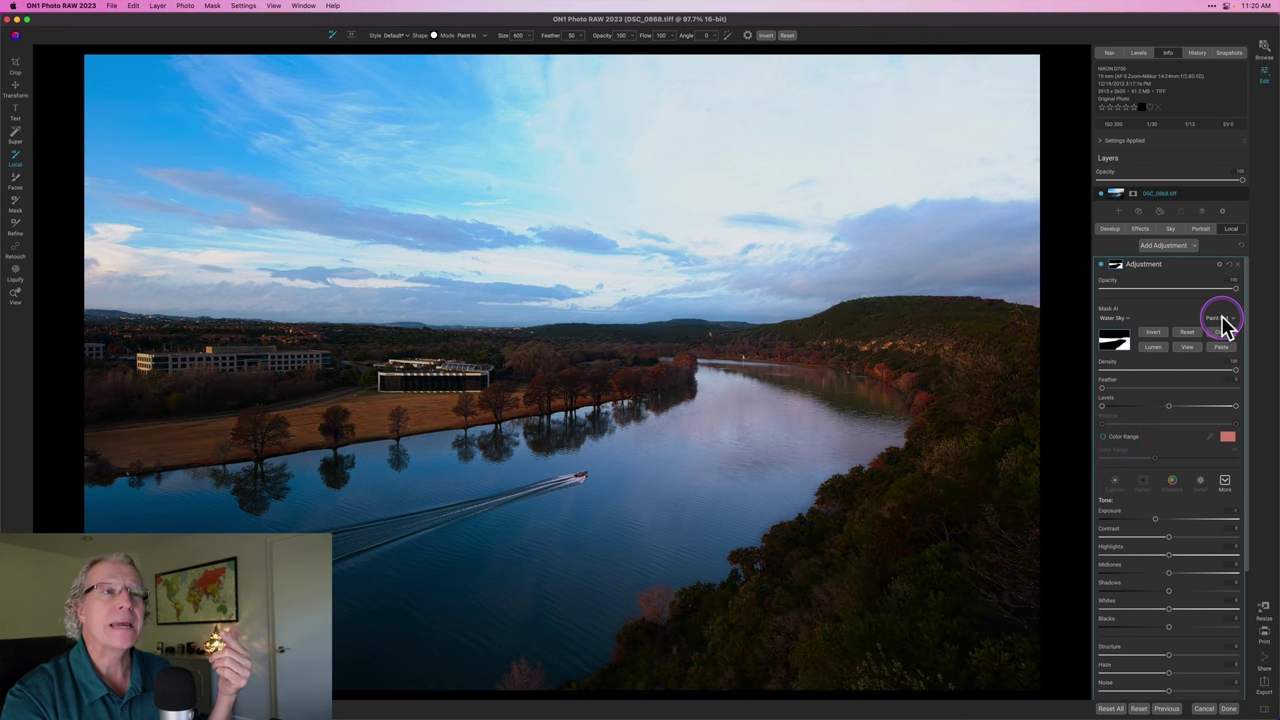
click(1222, 334)
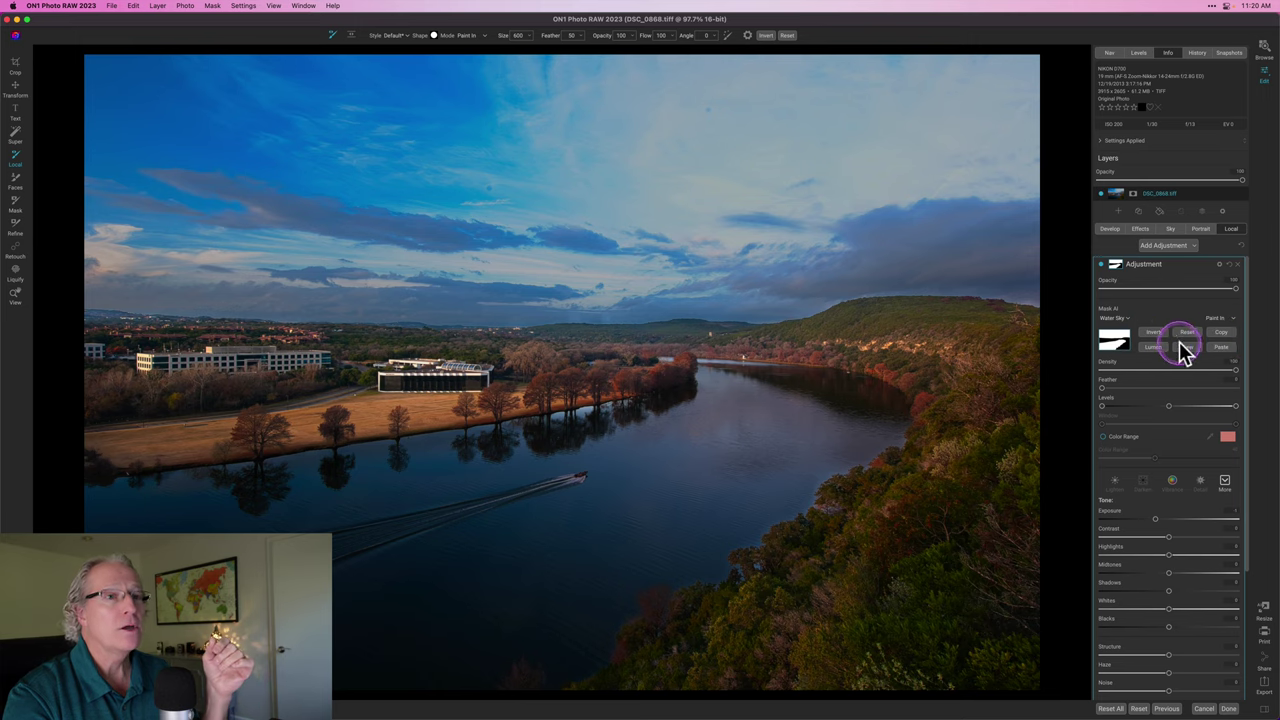
click(1186, 349)
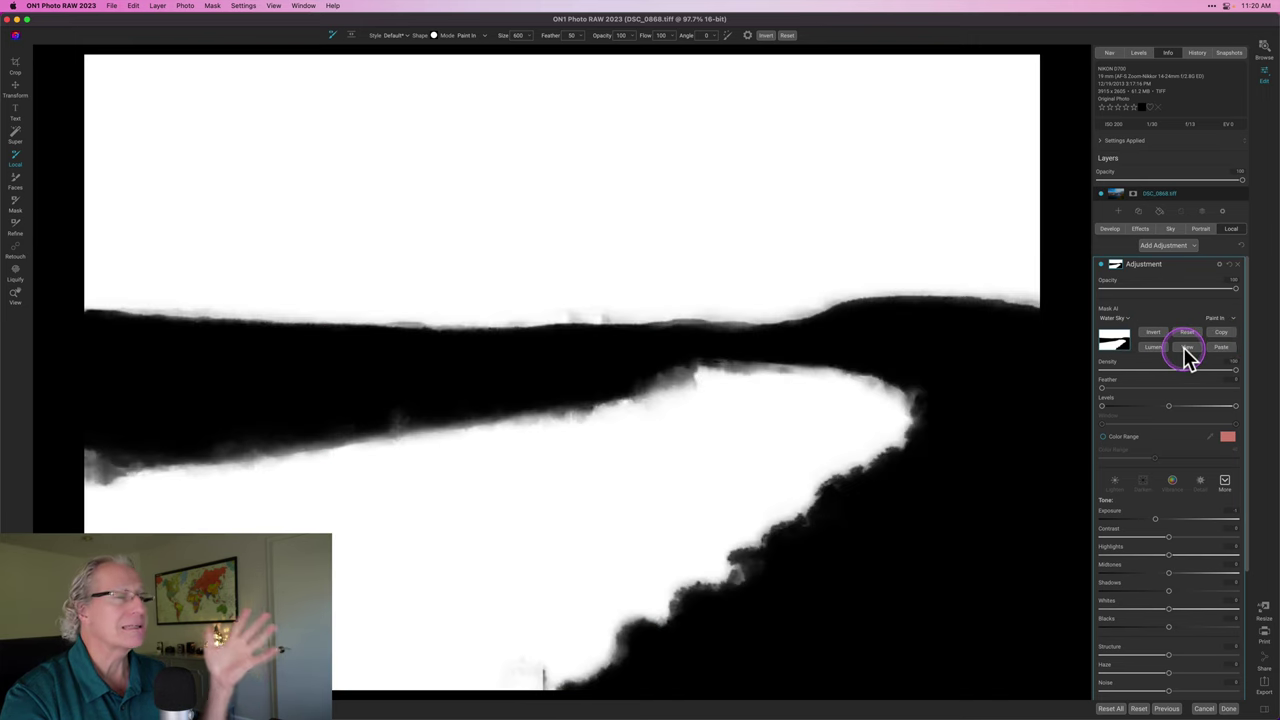
click(1184, 348)
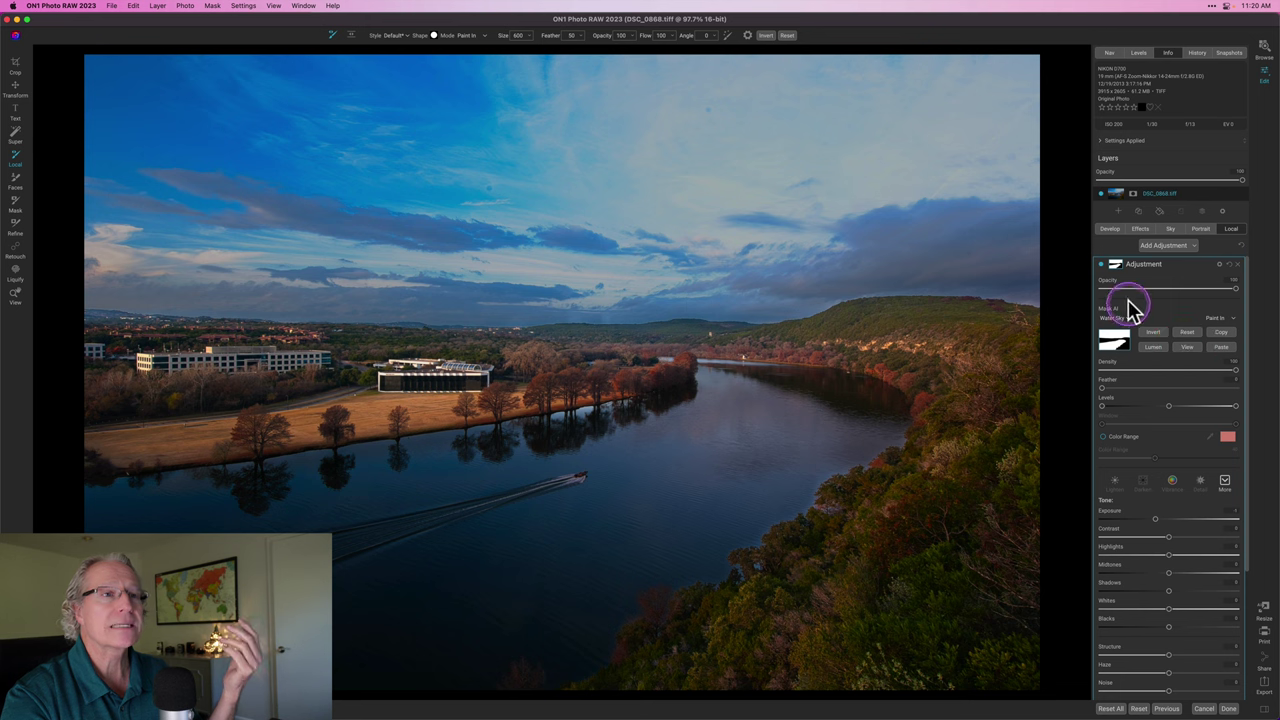
click(1116, 266)
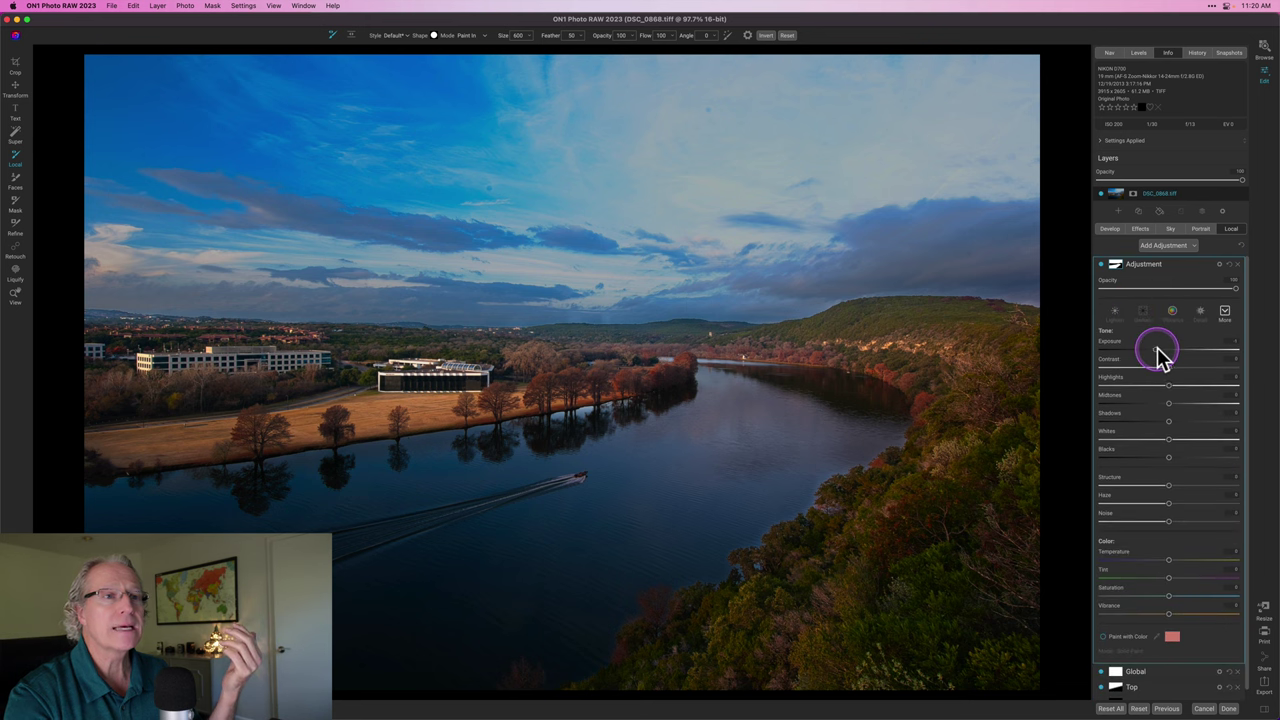
Step: Brighten the water and sky, cut Structure fully, cool Temperature and raise Vibrance slightly
drag(1165, 352, 1171, 354)
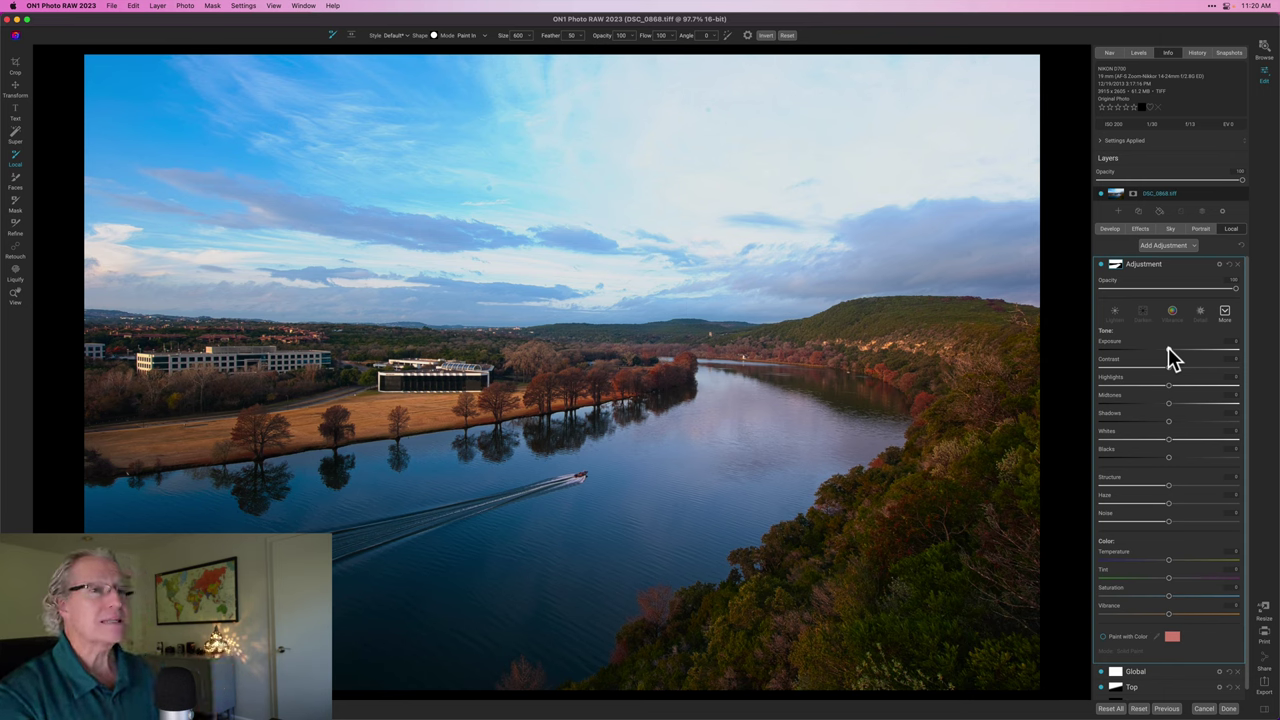
click(1168, 485)
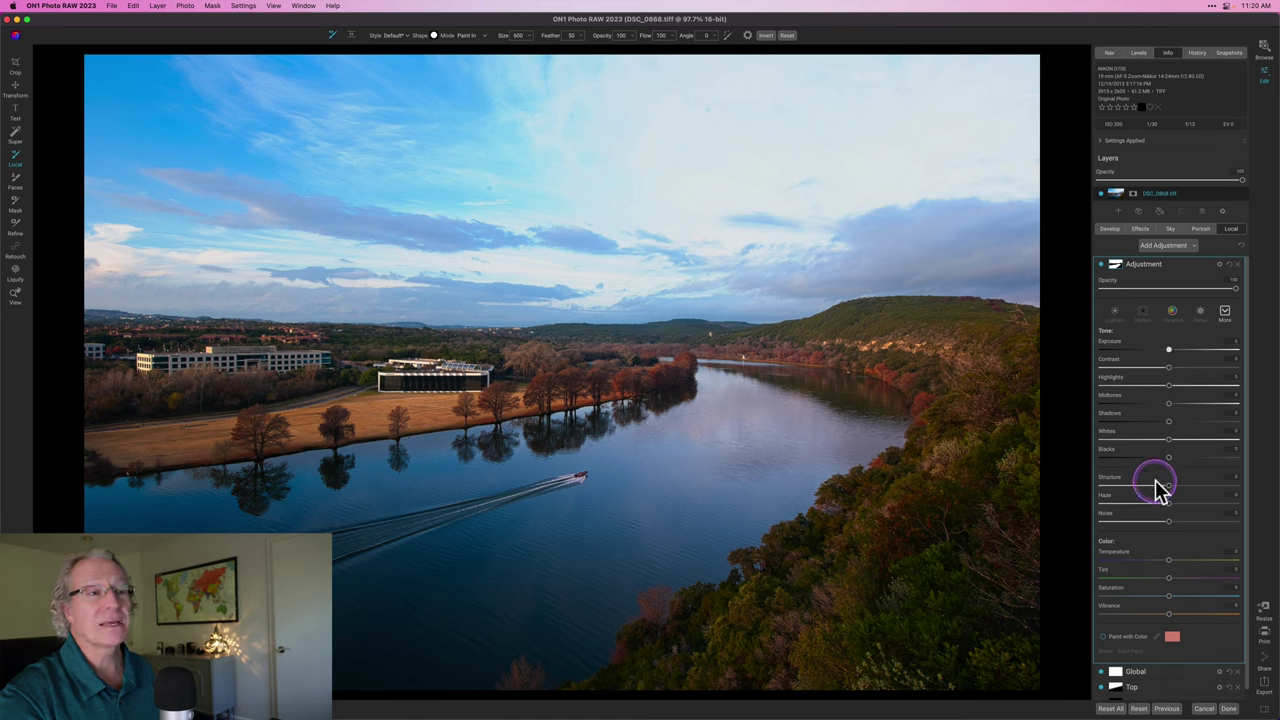
drag(1172, 488, 1105, 490)
mouse_move(1166, 560)
mouse_down()
mouse_move(1152, 566)
mouse_move(1163, 562)
mouse_up()
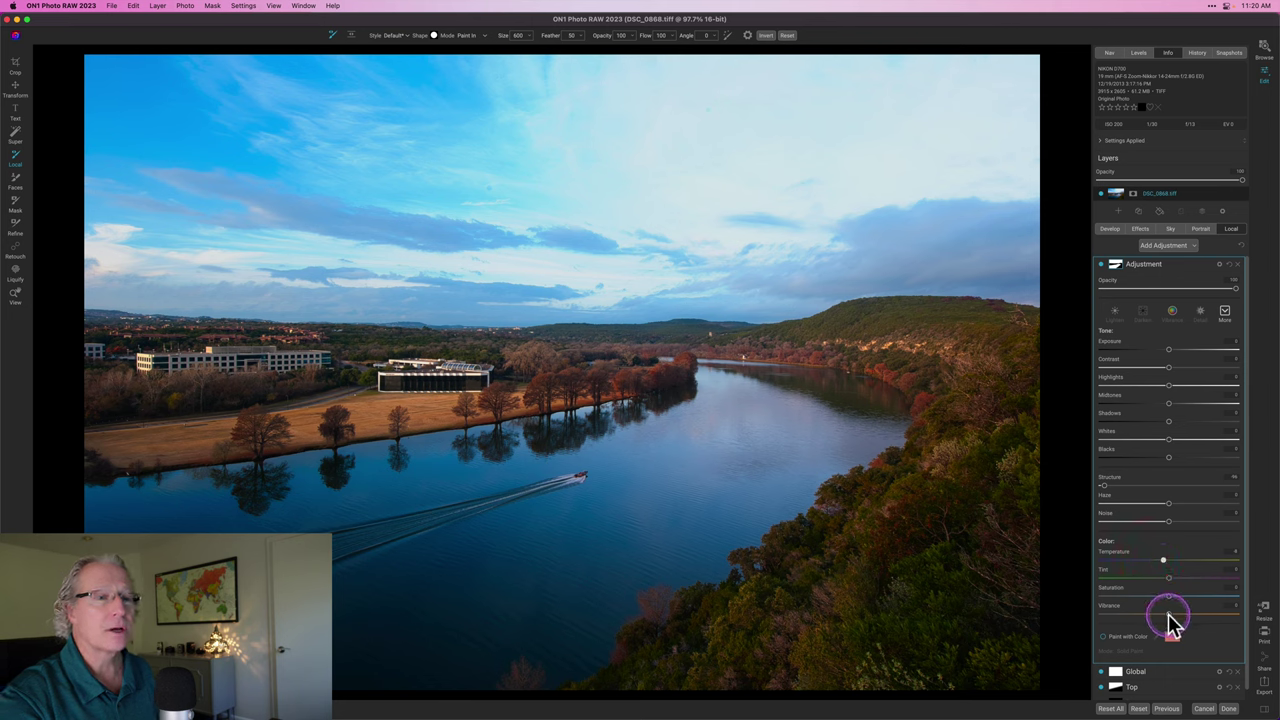
drag(1172, 622, 1175, 614)
drag(1169, 349, 1175, 352)
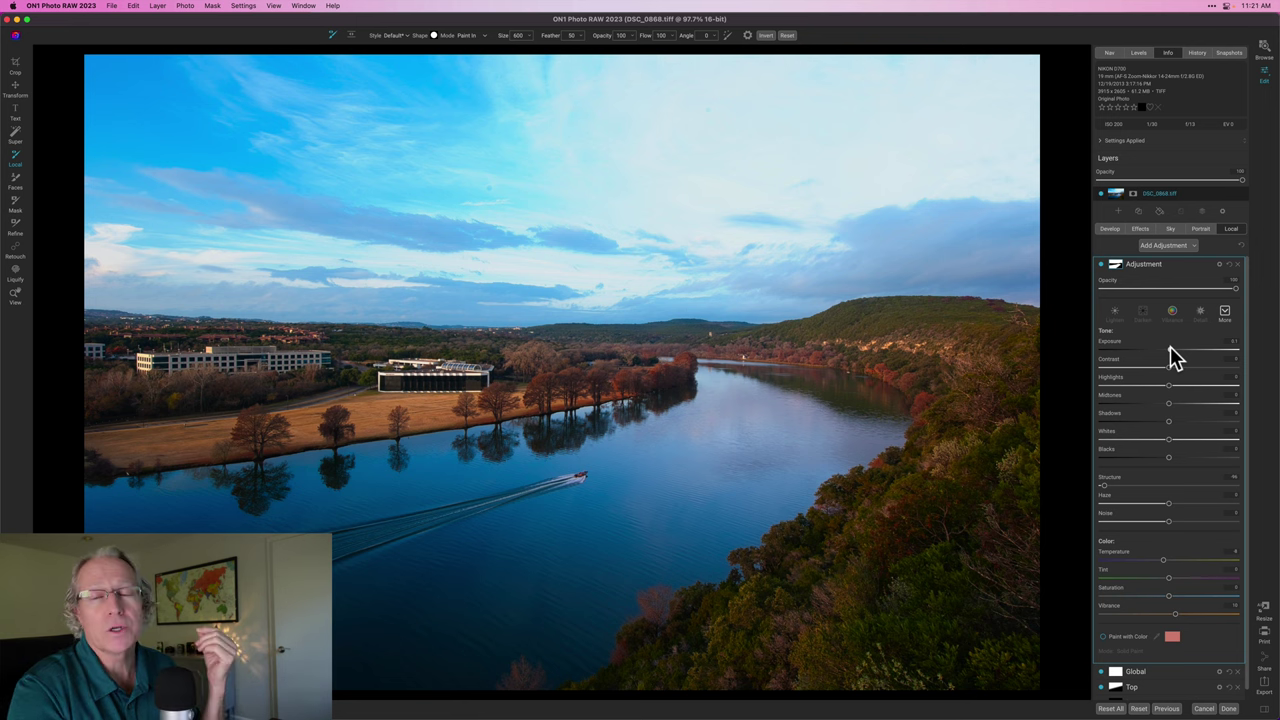
Step: Rename the adjustment layer to 'Sky Water'
click(1162, 280)
double_click(1148, 266)
text(Sk)
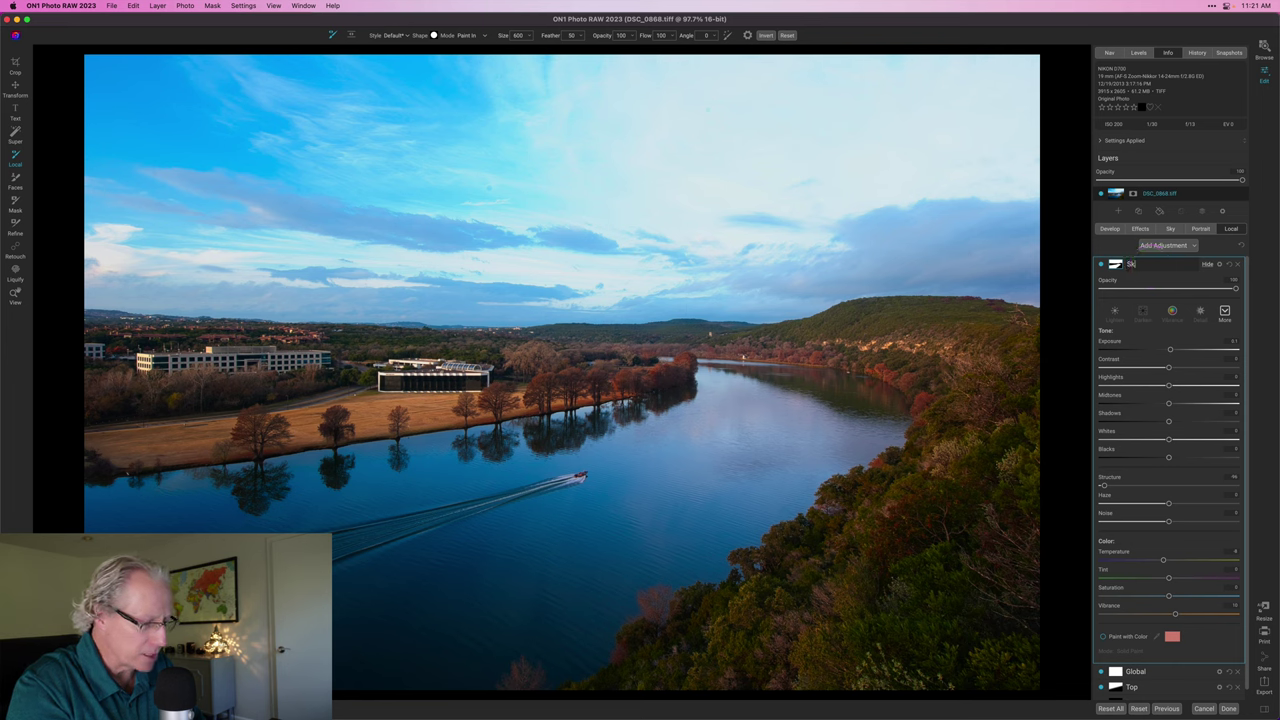
text(y Water)
key(Return)
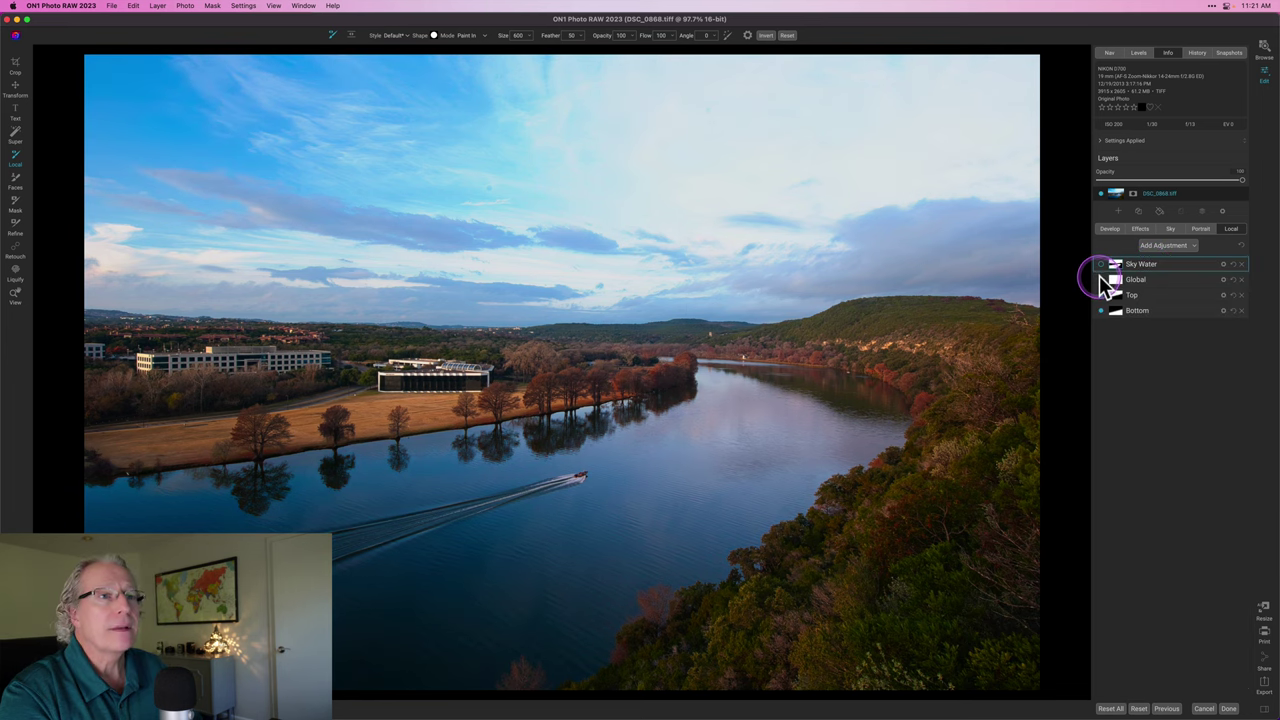
click(1103, 295)
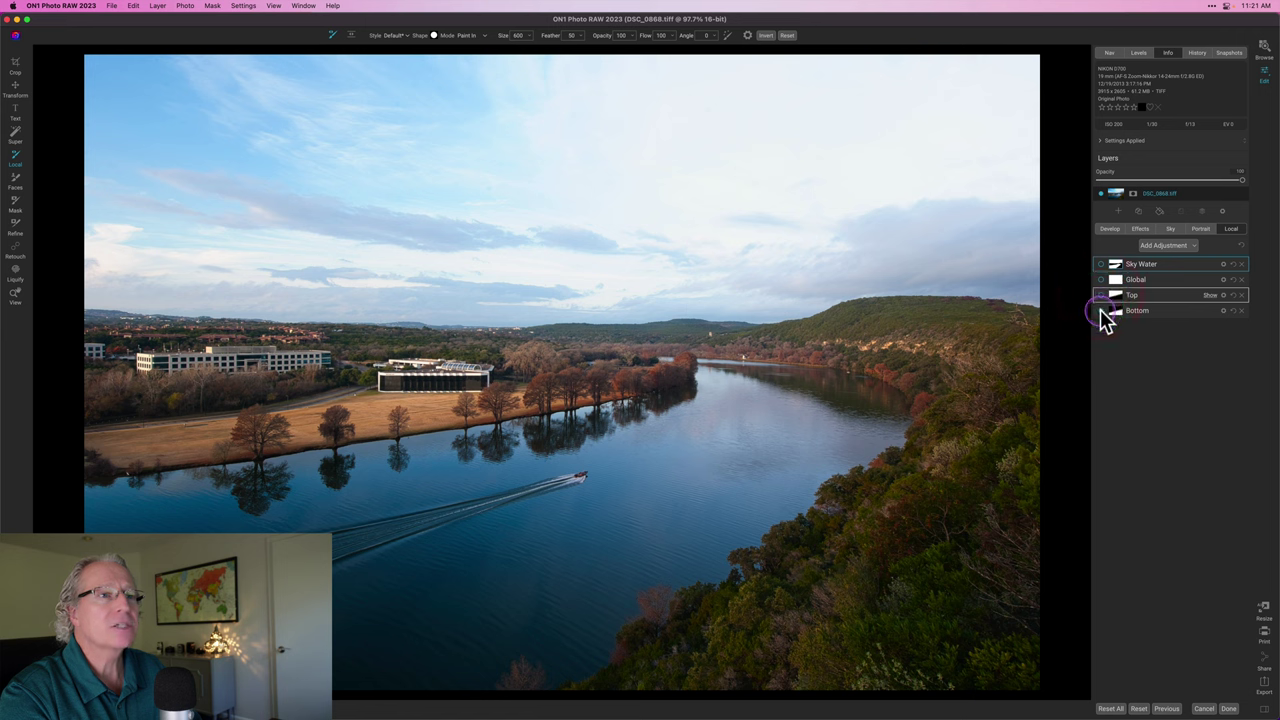
click(1103, 311)
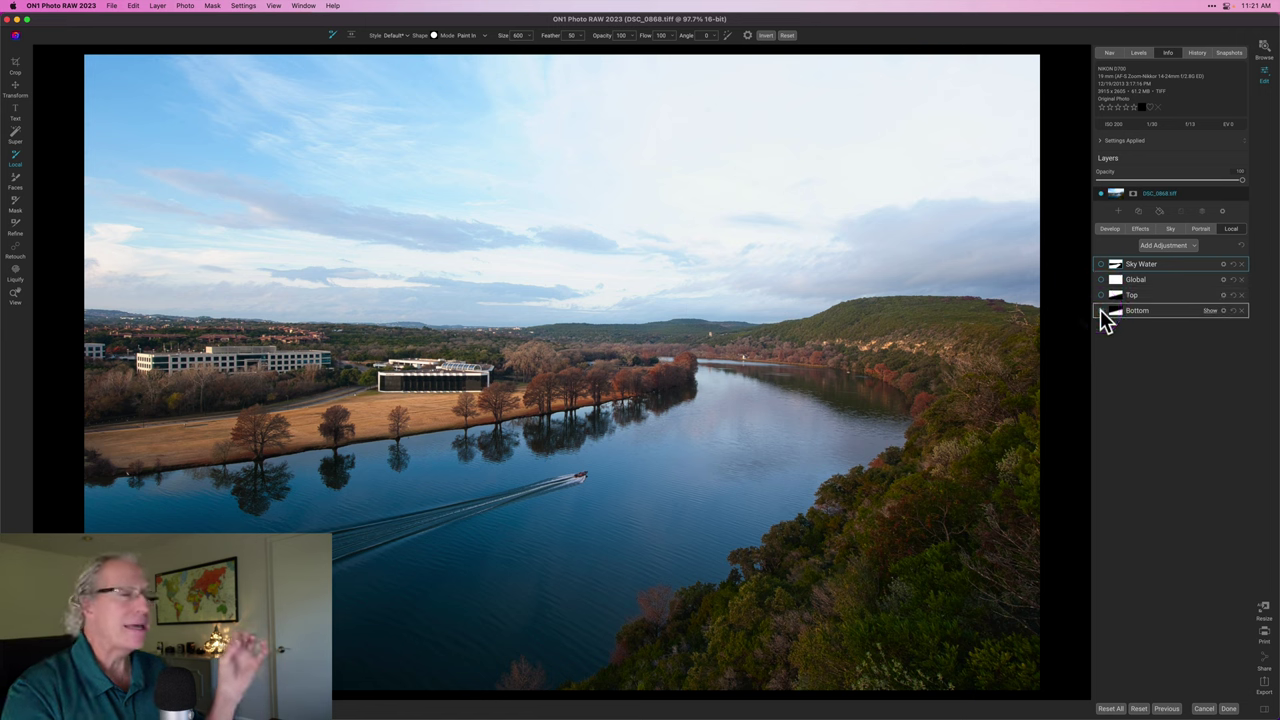
click(1103, 295)
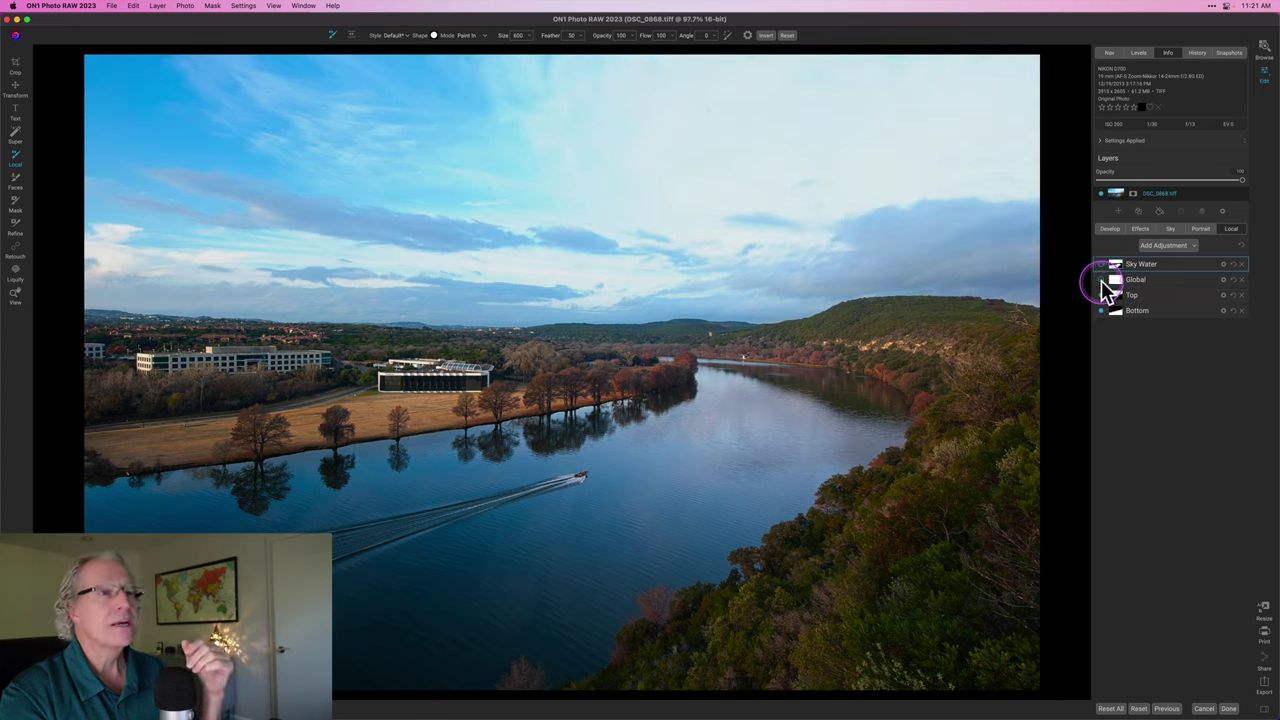
click(1102, 281)
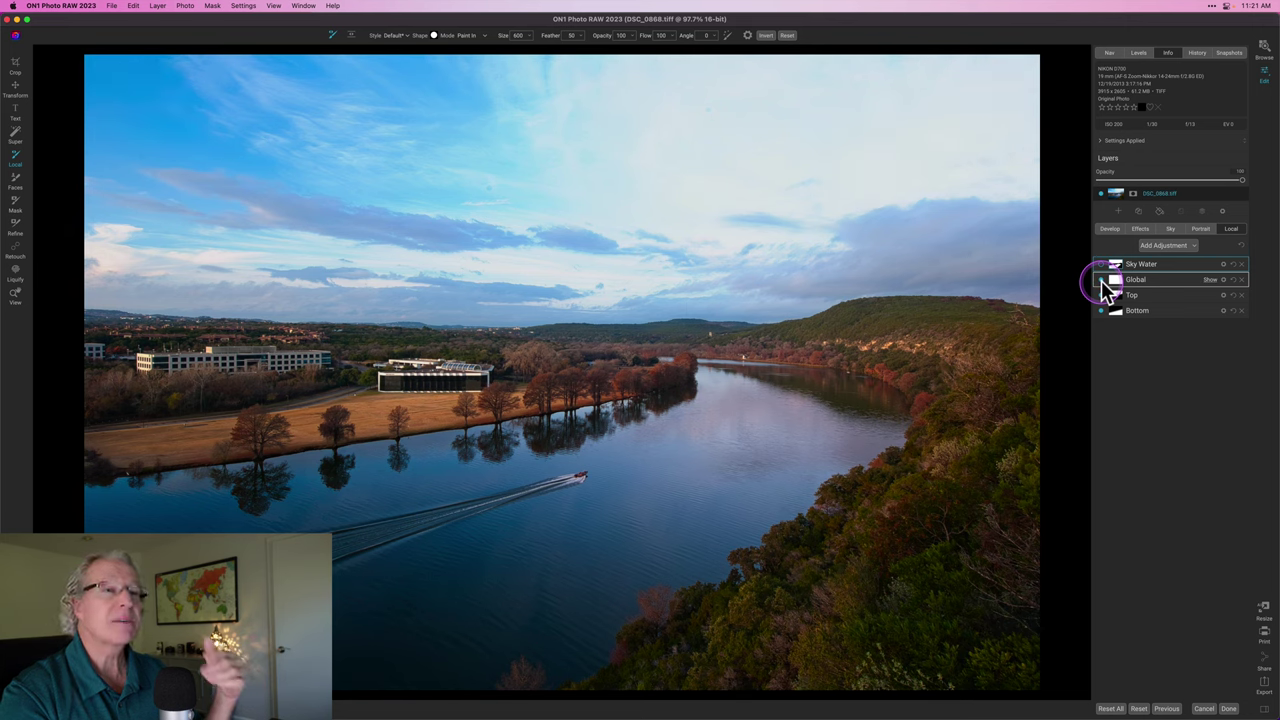
click(1104, 266)
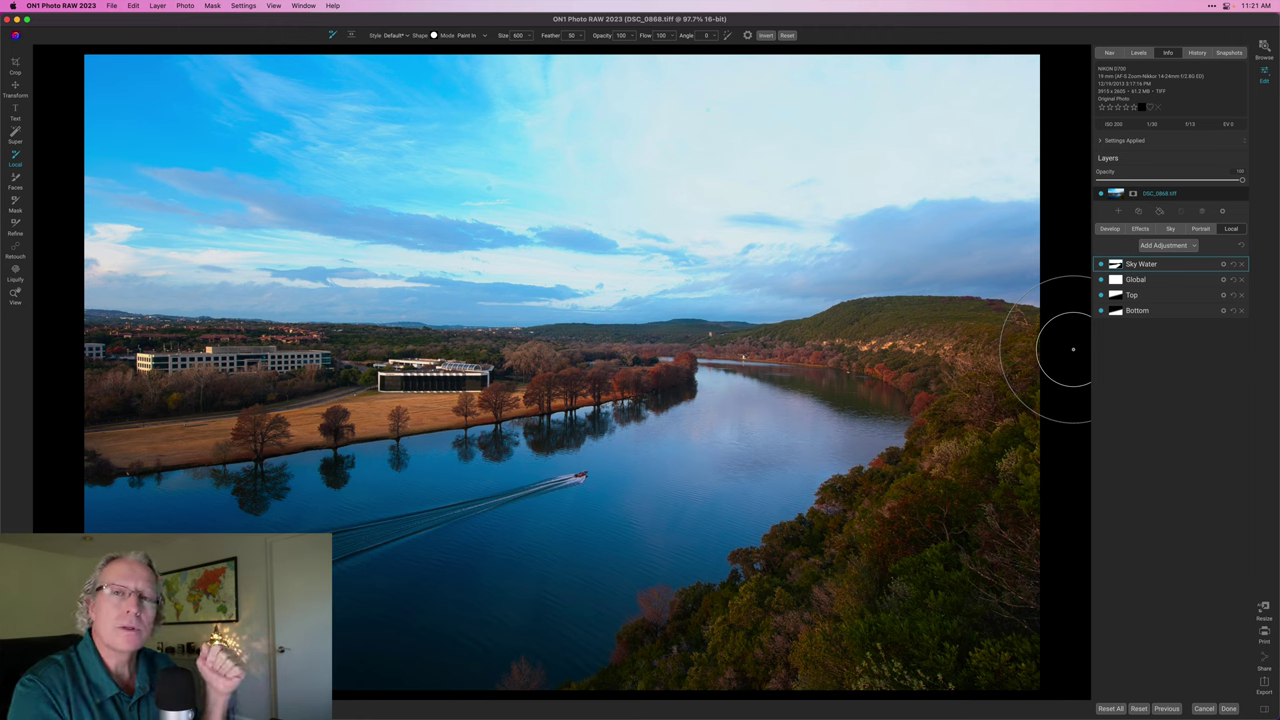
drag(1073, 349, 1058, 372)
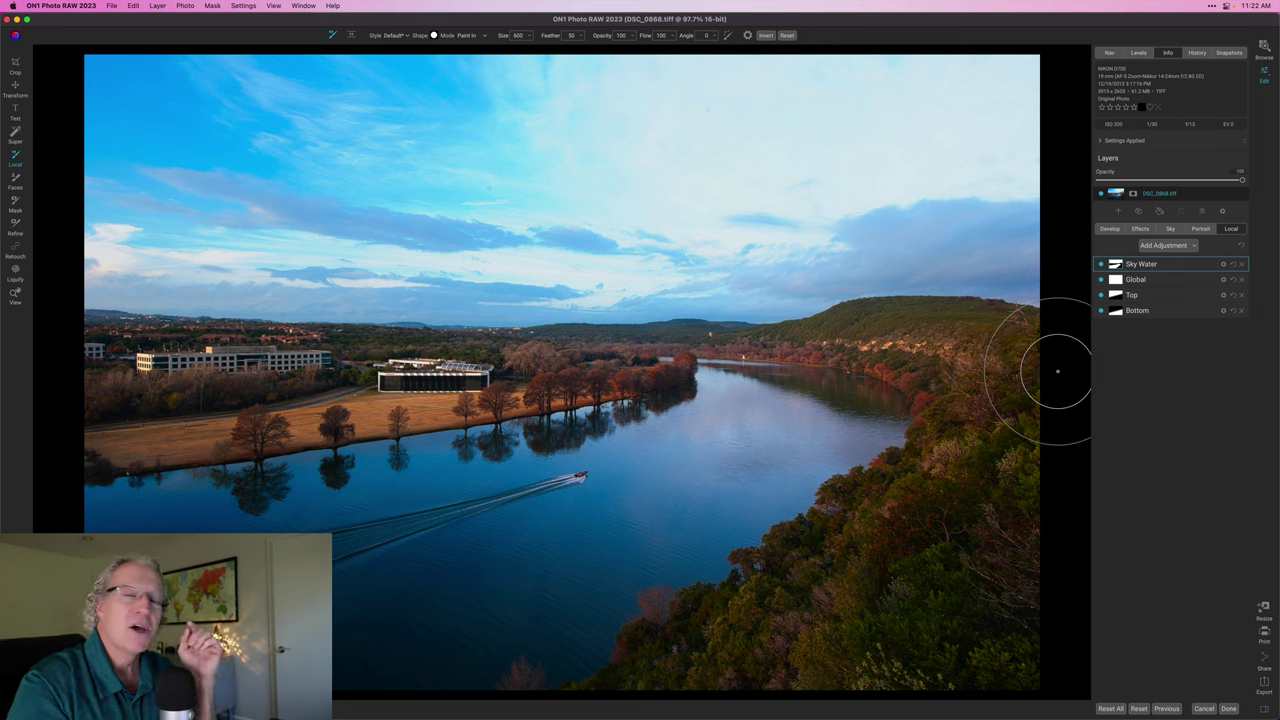